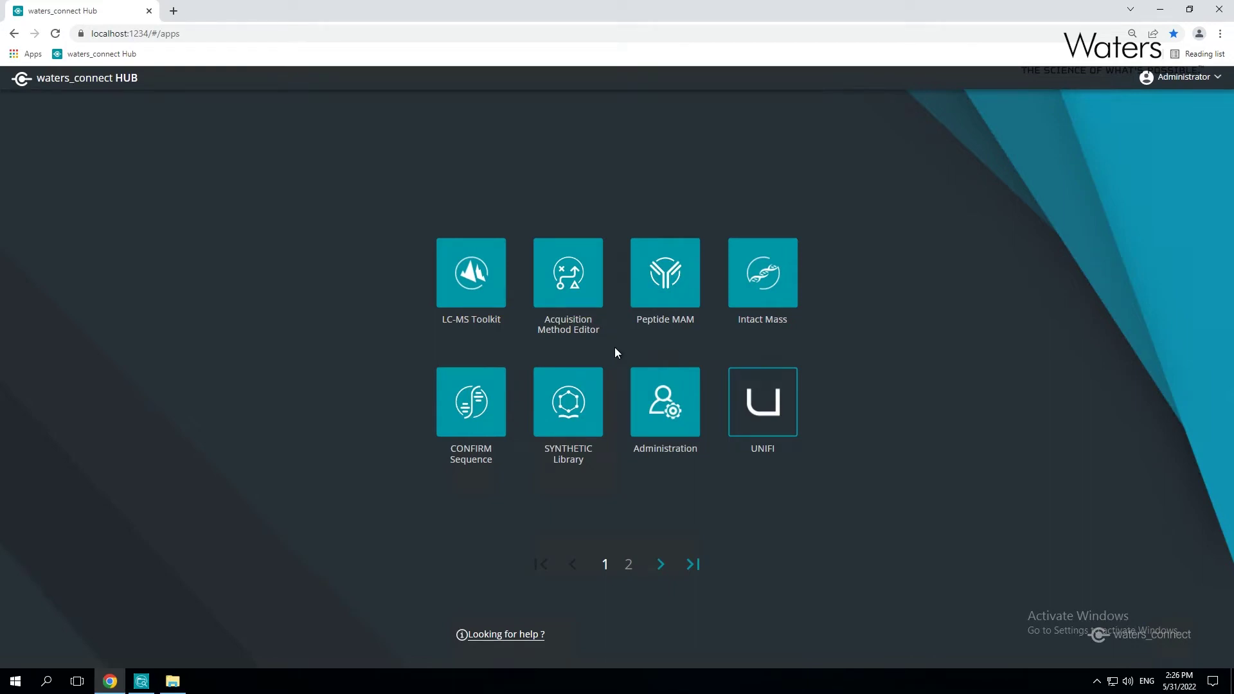
Browse the subcomponent library's Phosphodiester and Cytosine entries in CONFIRM Sequence.
click(477, 399)
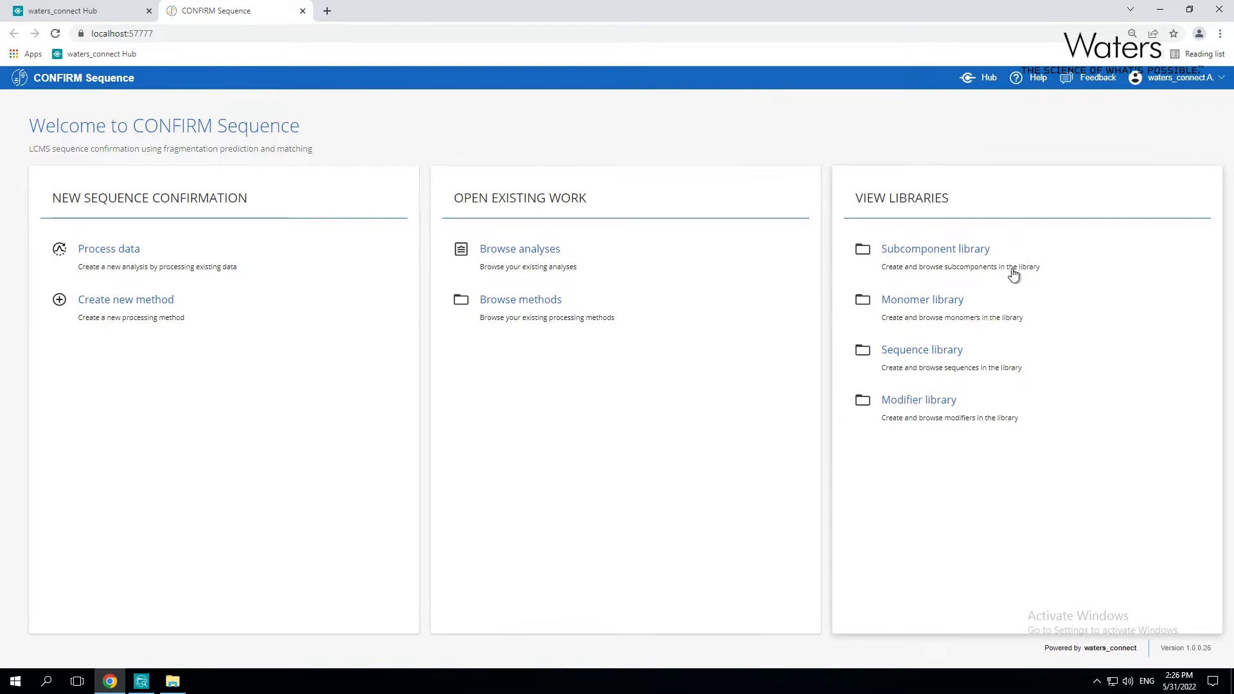
click(926, 252)
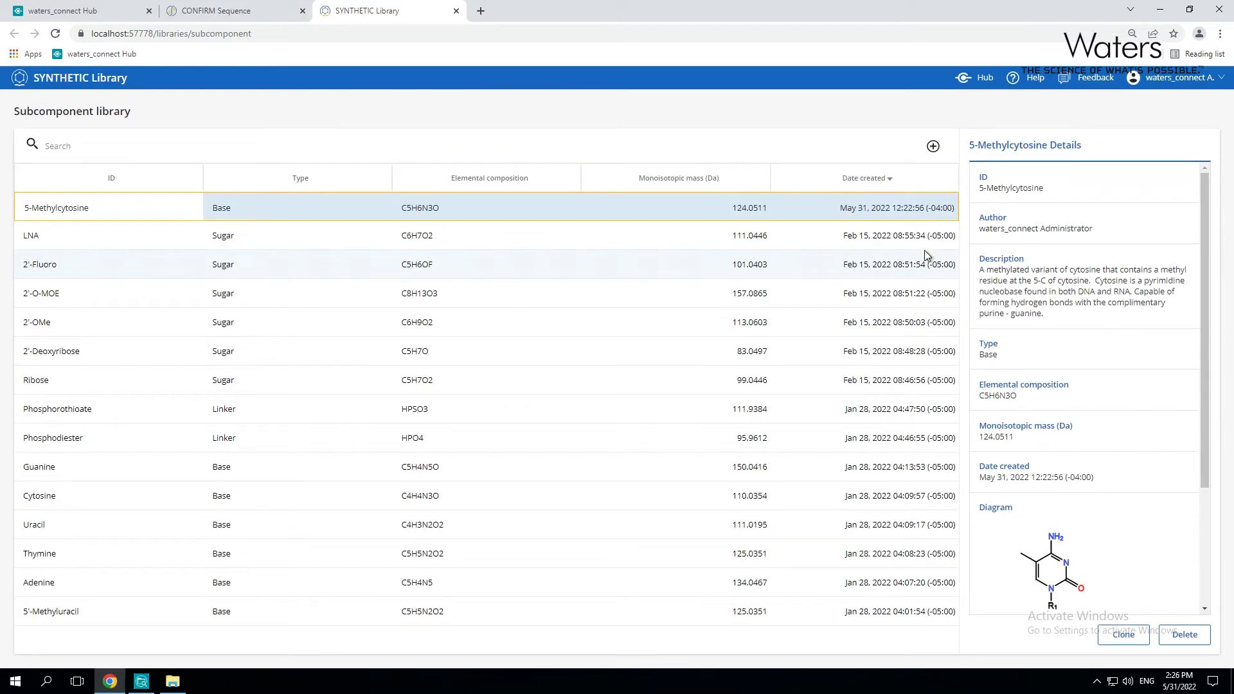
click(337, 236)
click(375, 439)
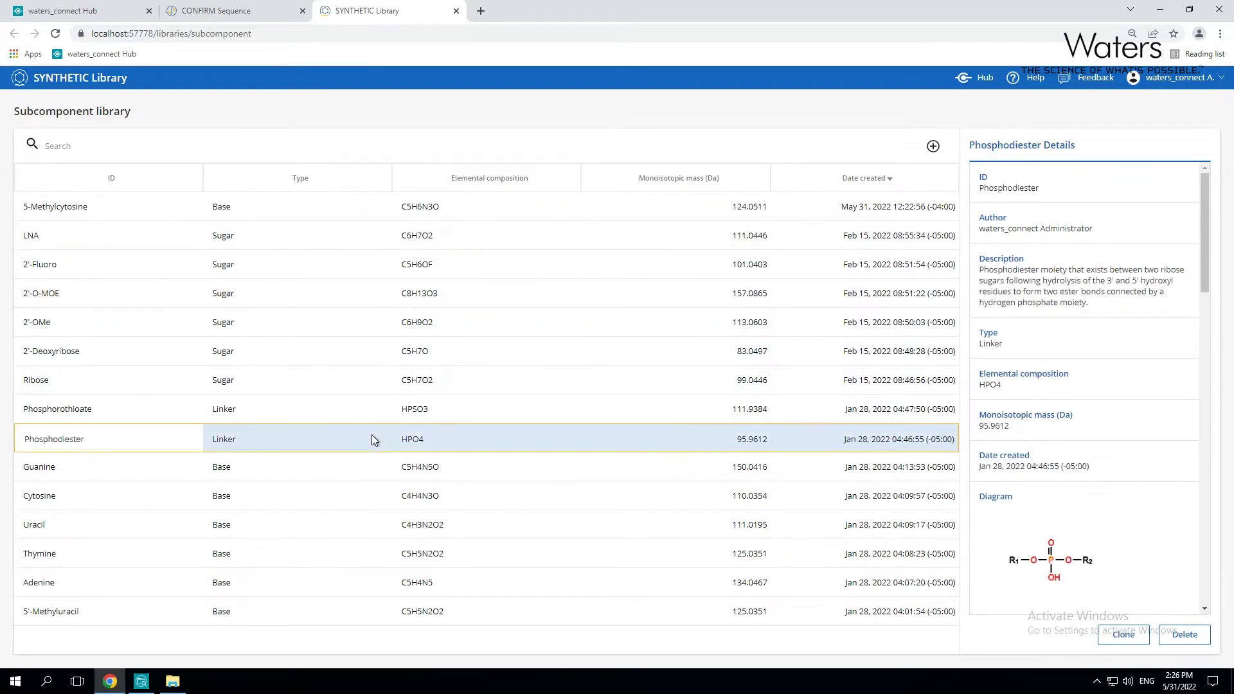
click(364, 497)
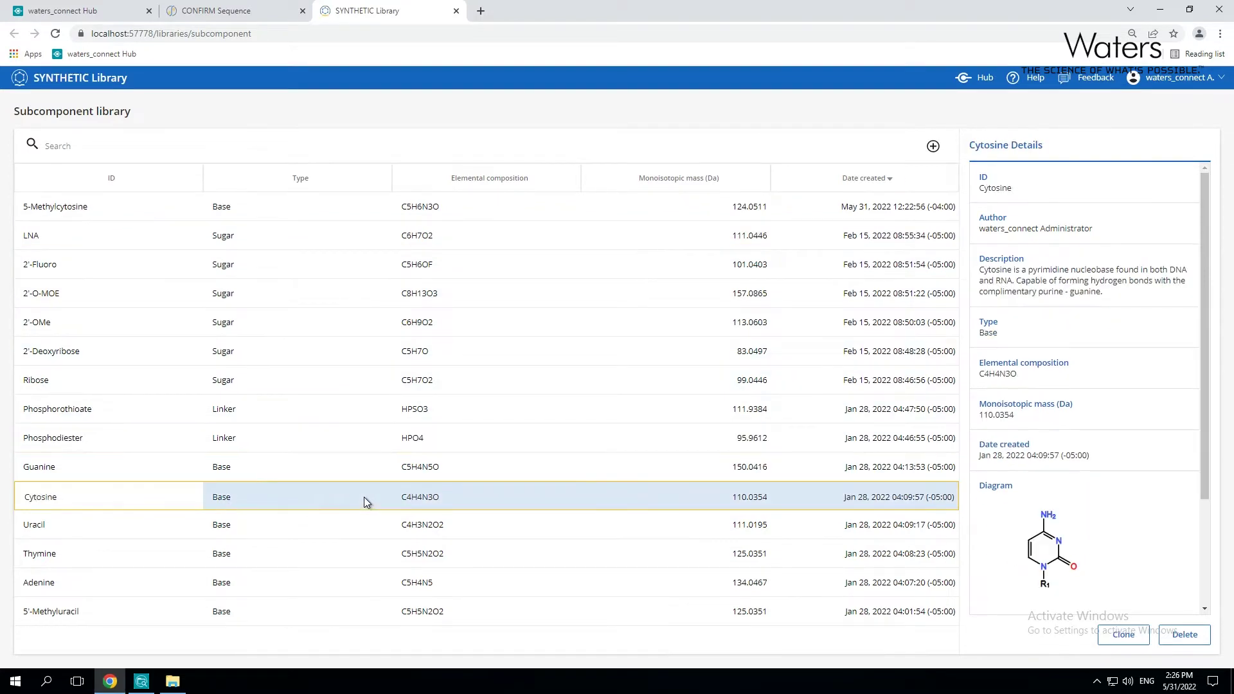
Review the monomer library, start a copy of Cytosine, then return to the welcome page.
click(213, 14)
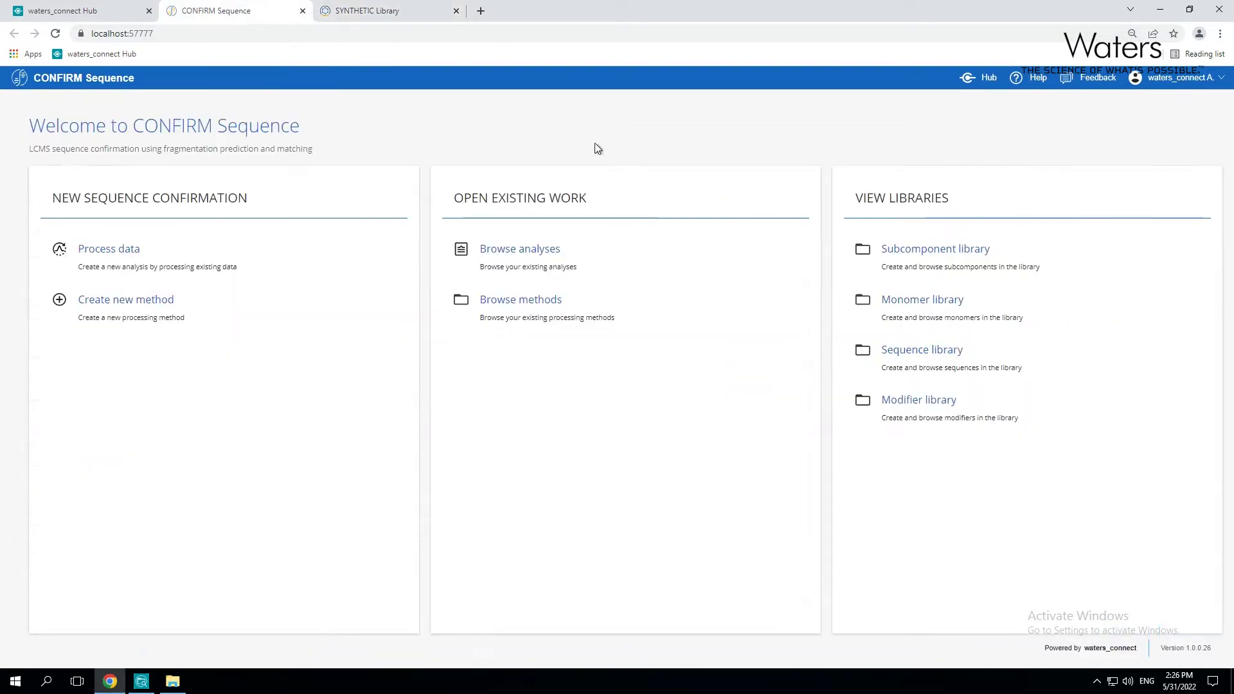
click(920, 302)
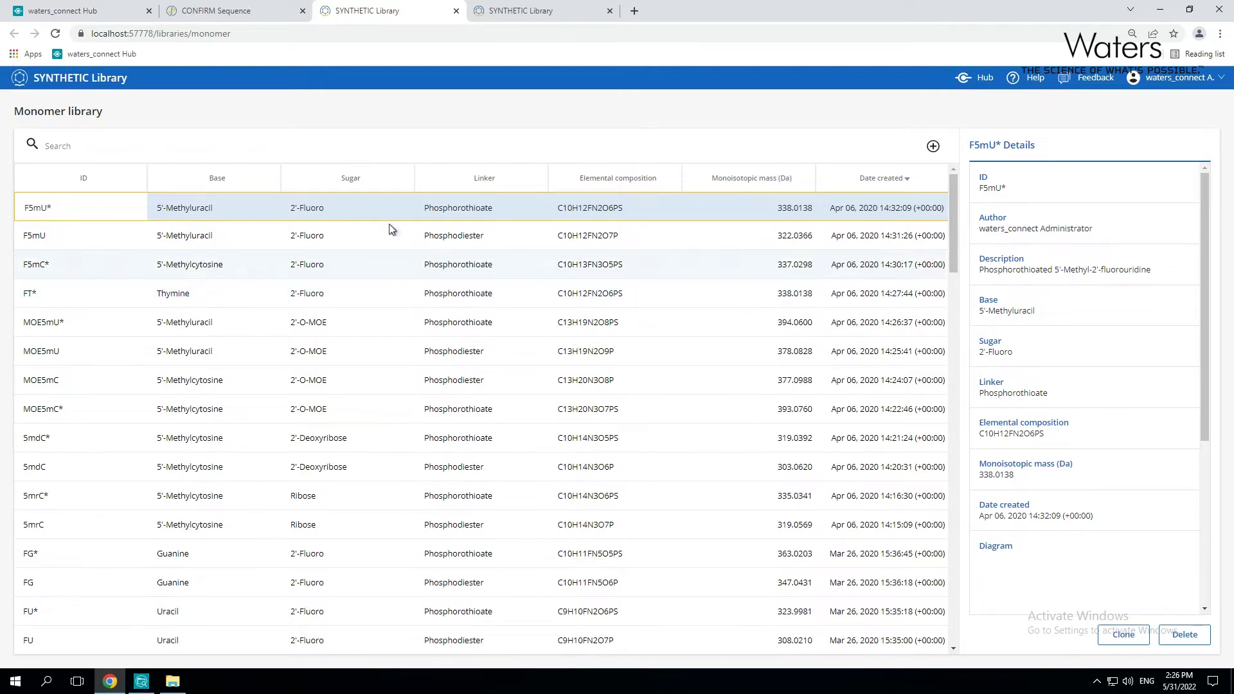
click(525, 15)
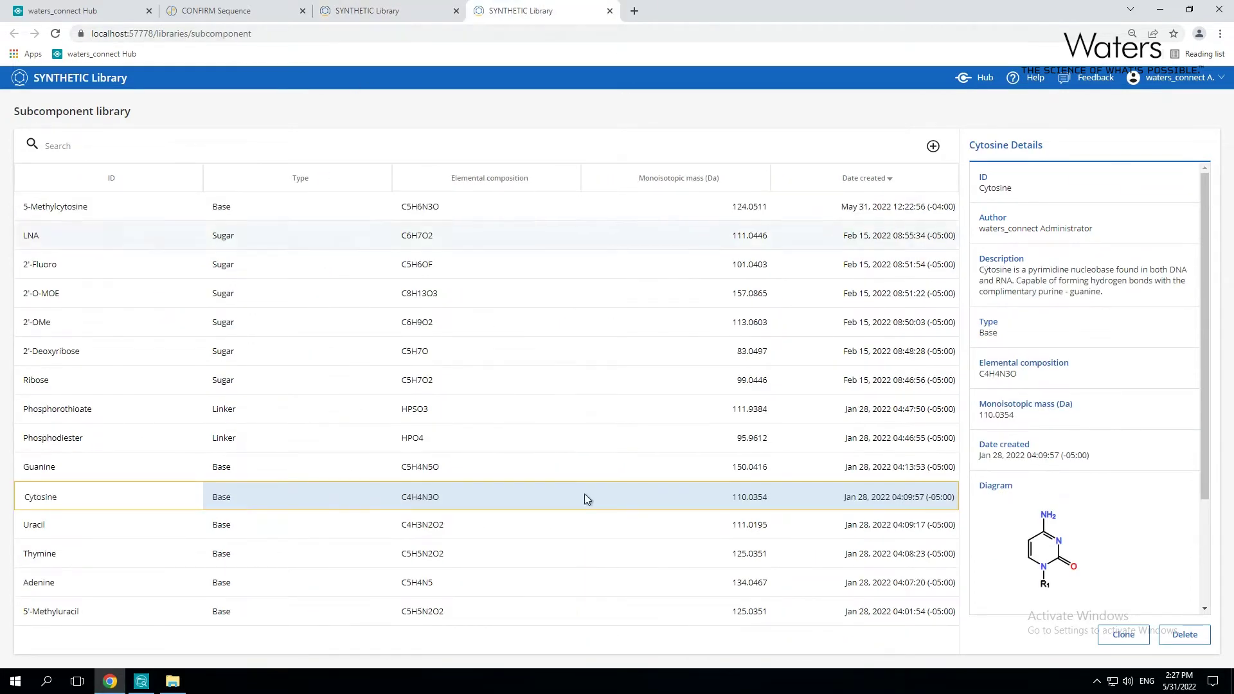
click(1103, 637)
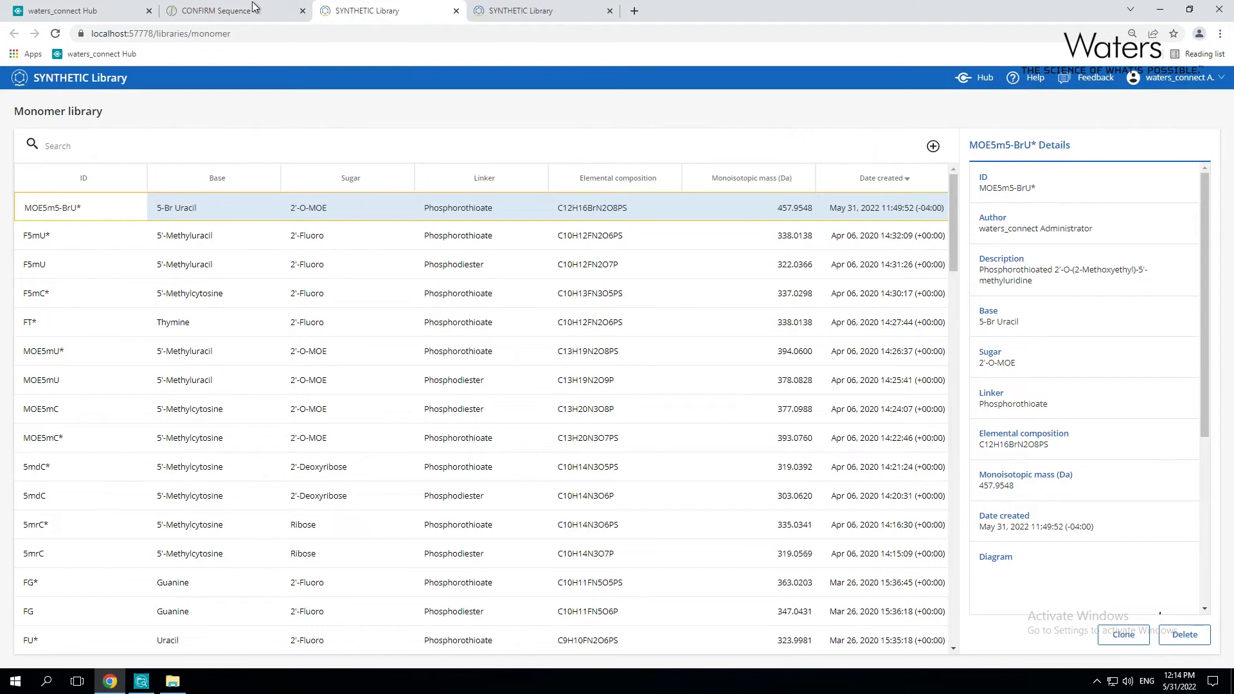
click(254, 9)
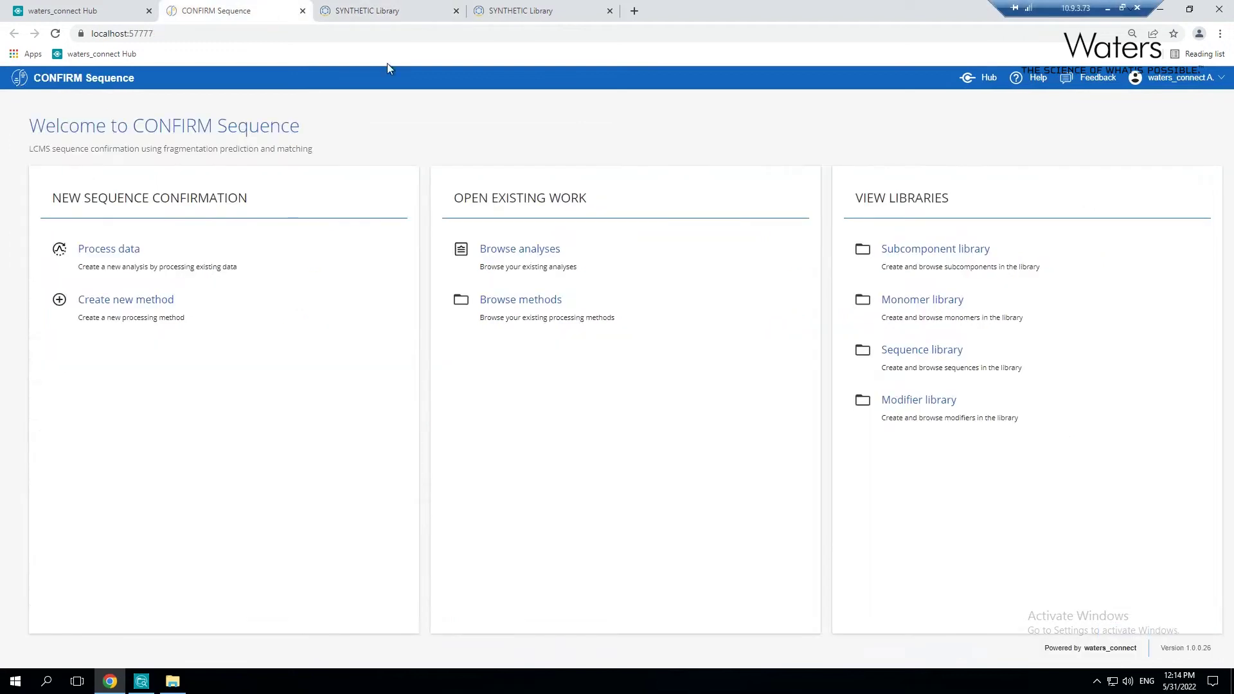
Open the sequence library and begin a new sequence entry.
click(928, 353)
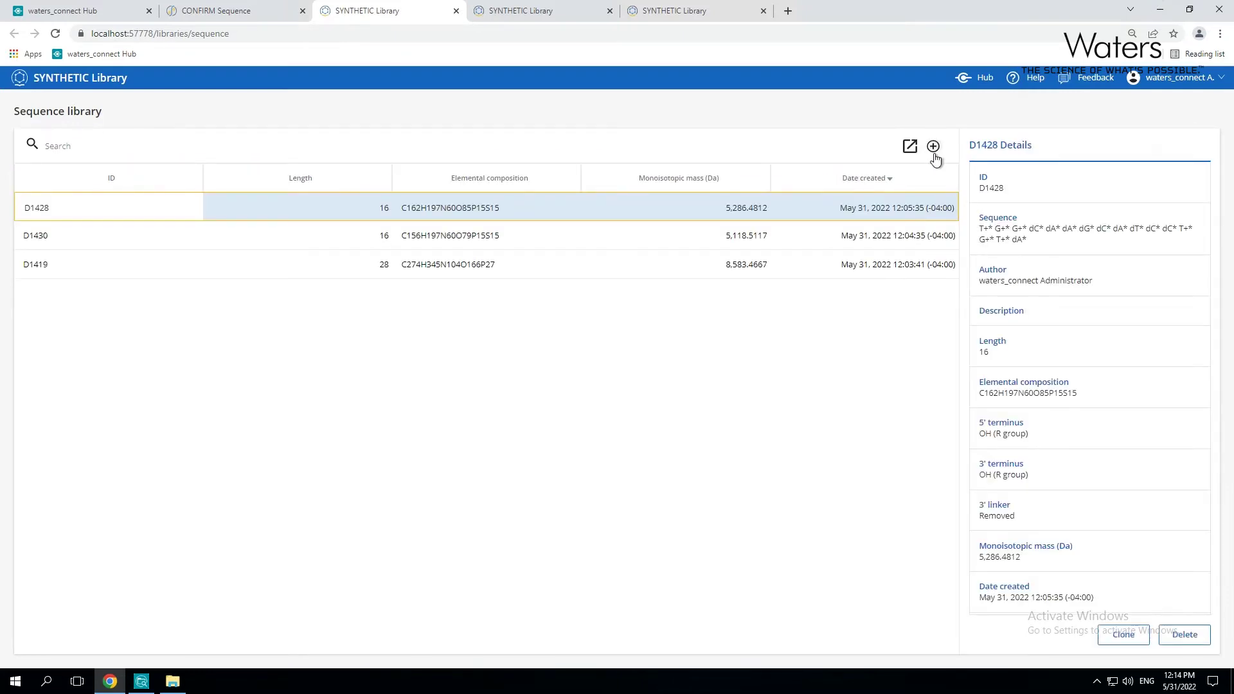
click(933, 147)
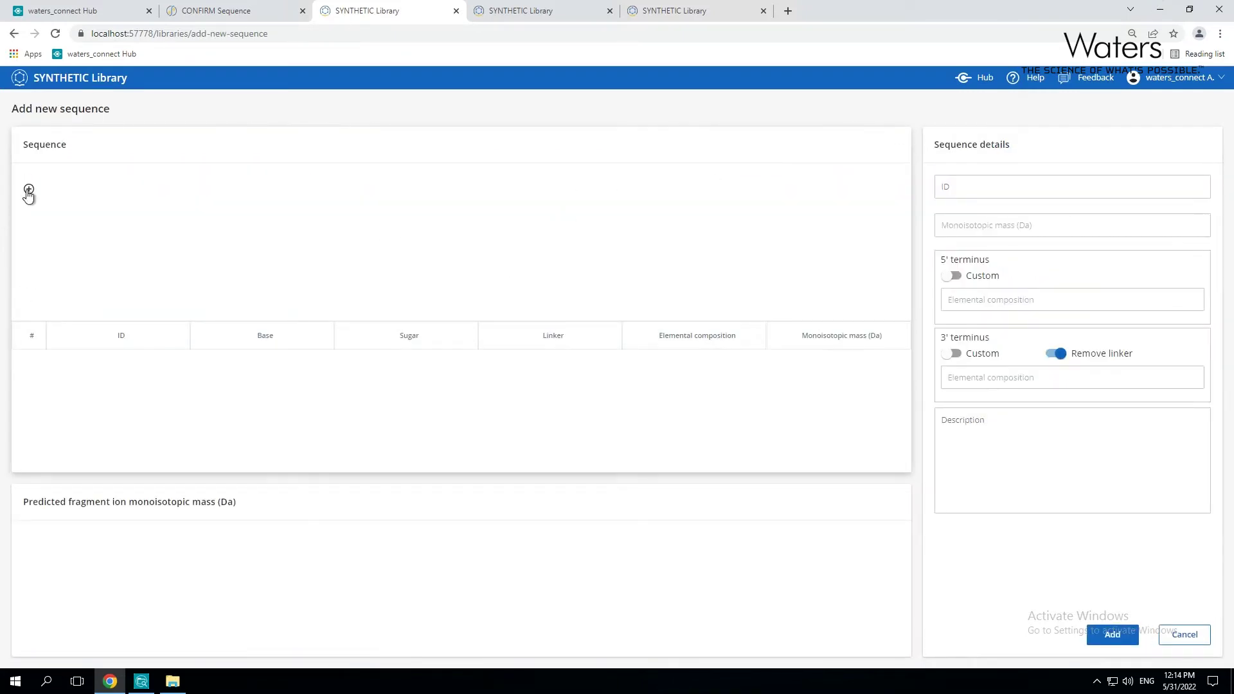
click(28, 190)
click(142, 197)
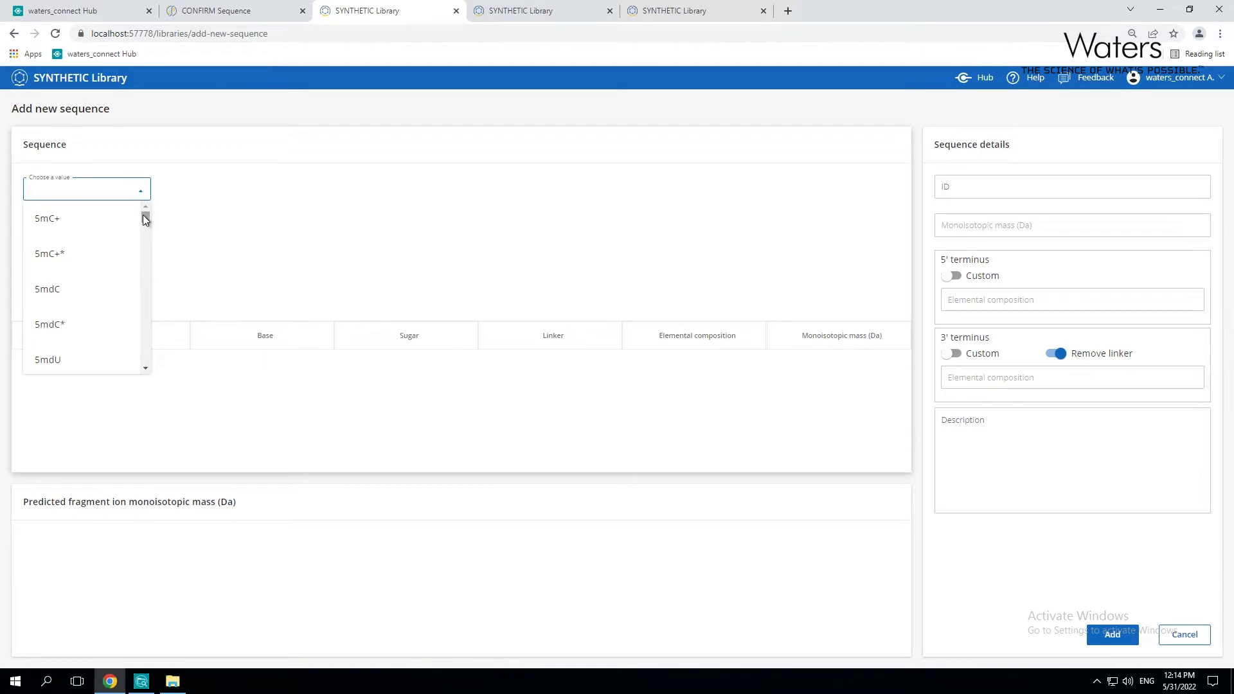
scroll(143, 220, down, 3)
click(103, 197)
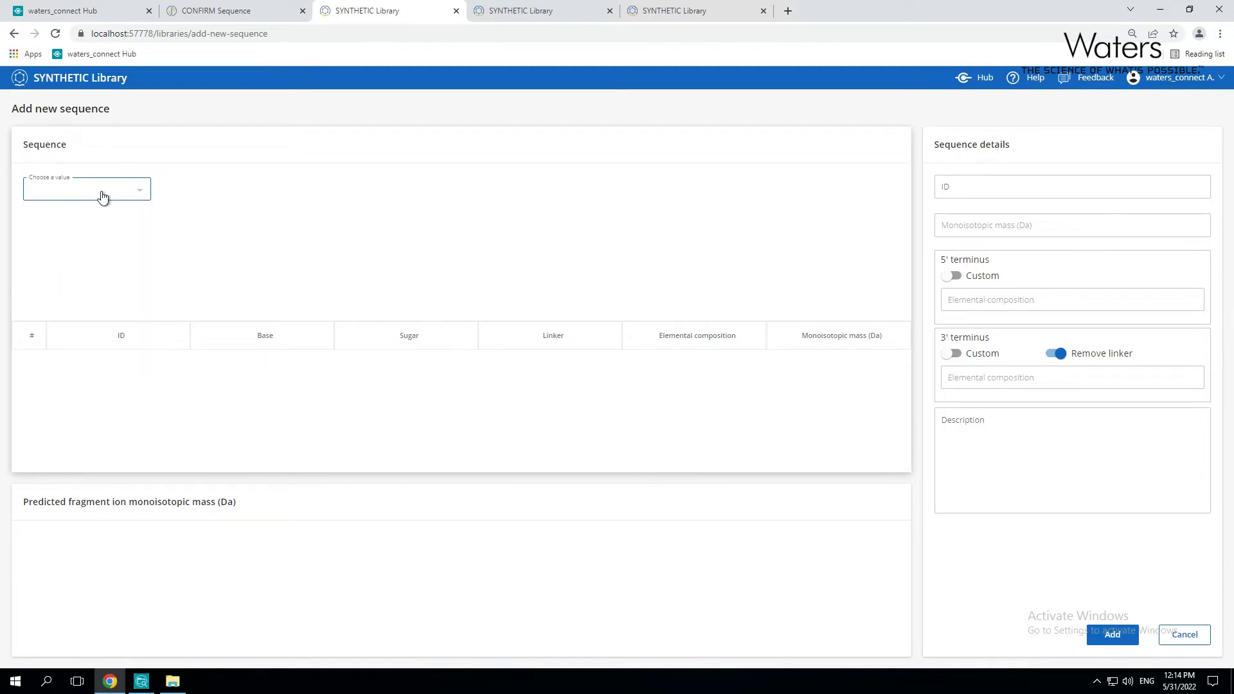
Paste the 28-monomer string, give it ID D1422, and add it.
text(dC dG dG dA dA dT dC dA dG dT dG dA dA dT dG dC dT dT dA dT dA dC dA dT dC dC dG dT)
key(Return)
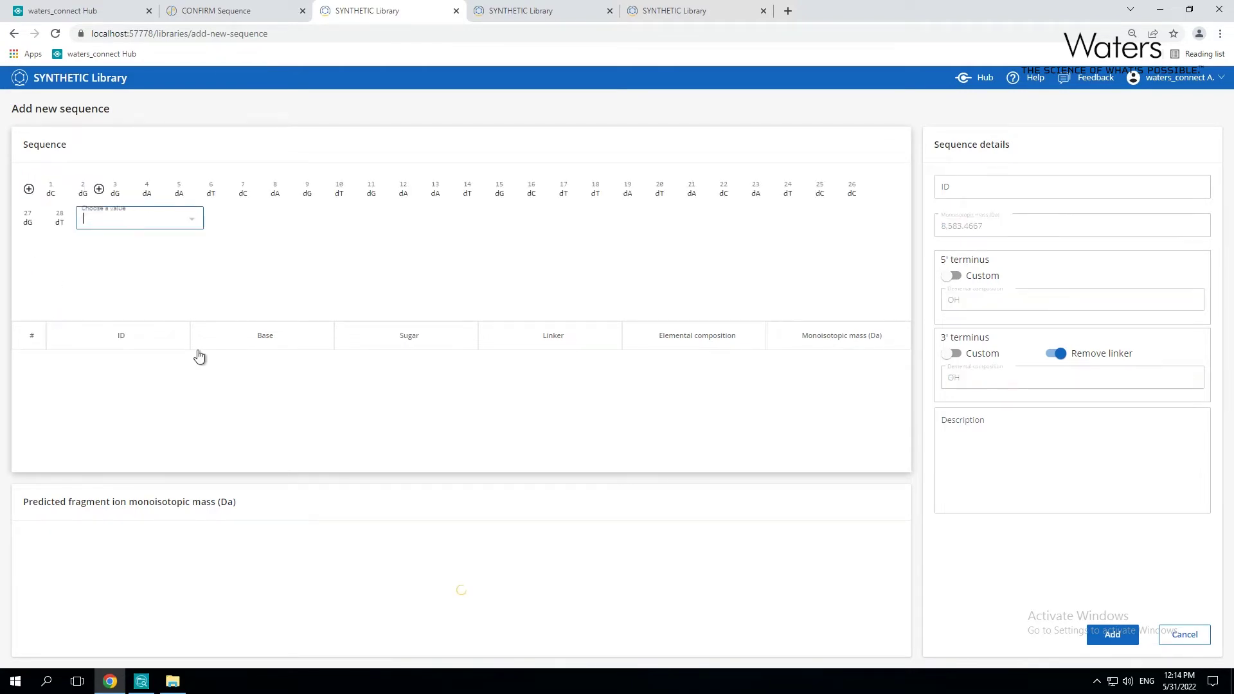
click(972, 184)
text(D1422)
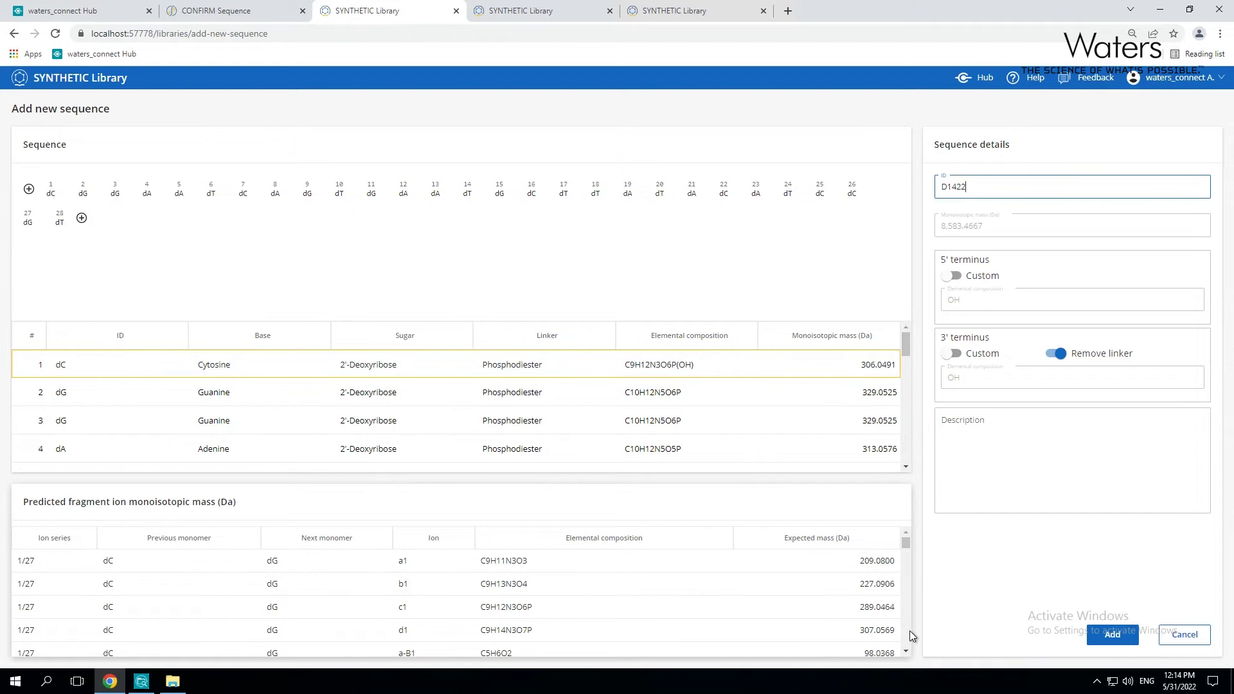
scroll(909, 630, down, 2)
scroll(909, 630, down, 2)
scroll(908, 630, down, 2)
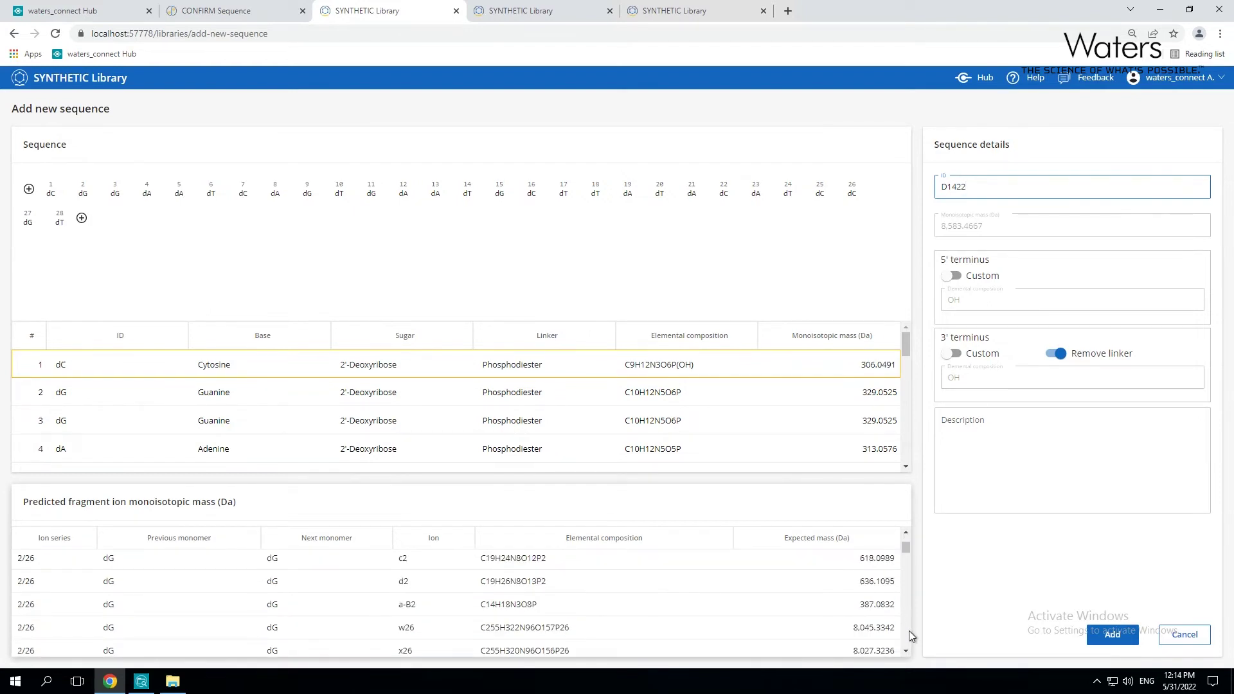
scroll(909, 631, down, 3)
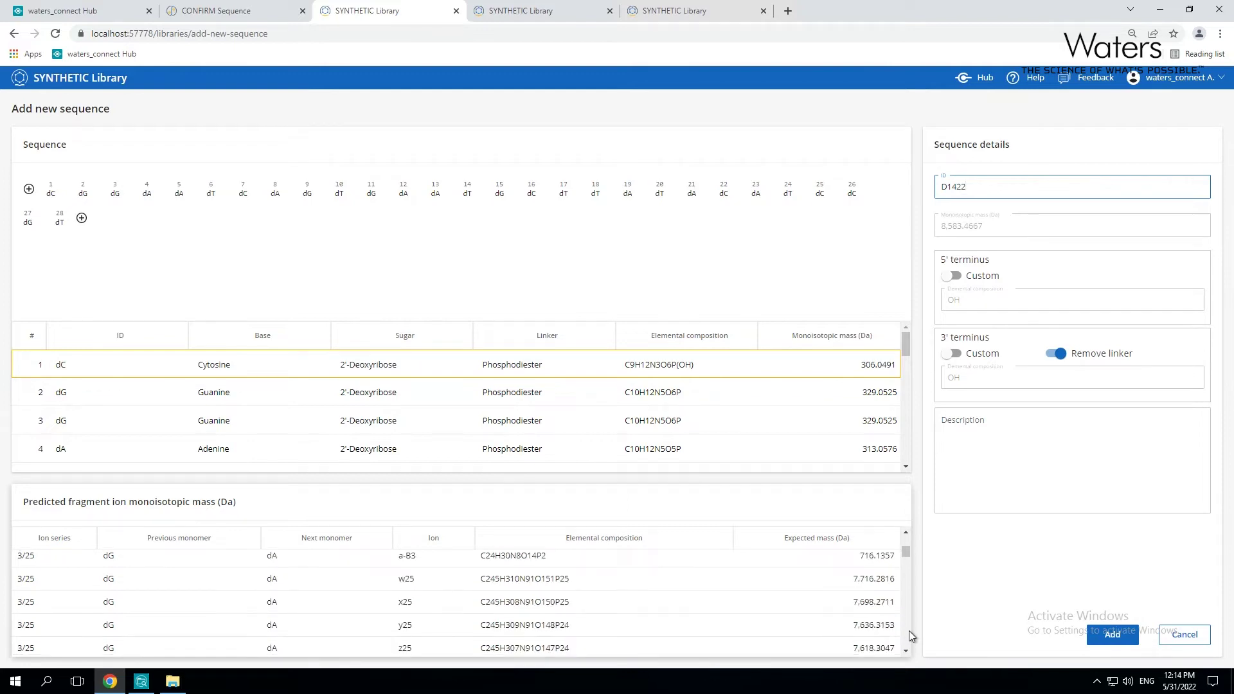
scroll(909, 631, up, 2)
scroll(909, 631, up, 1)
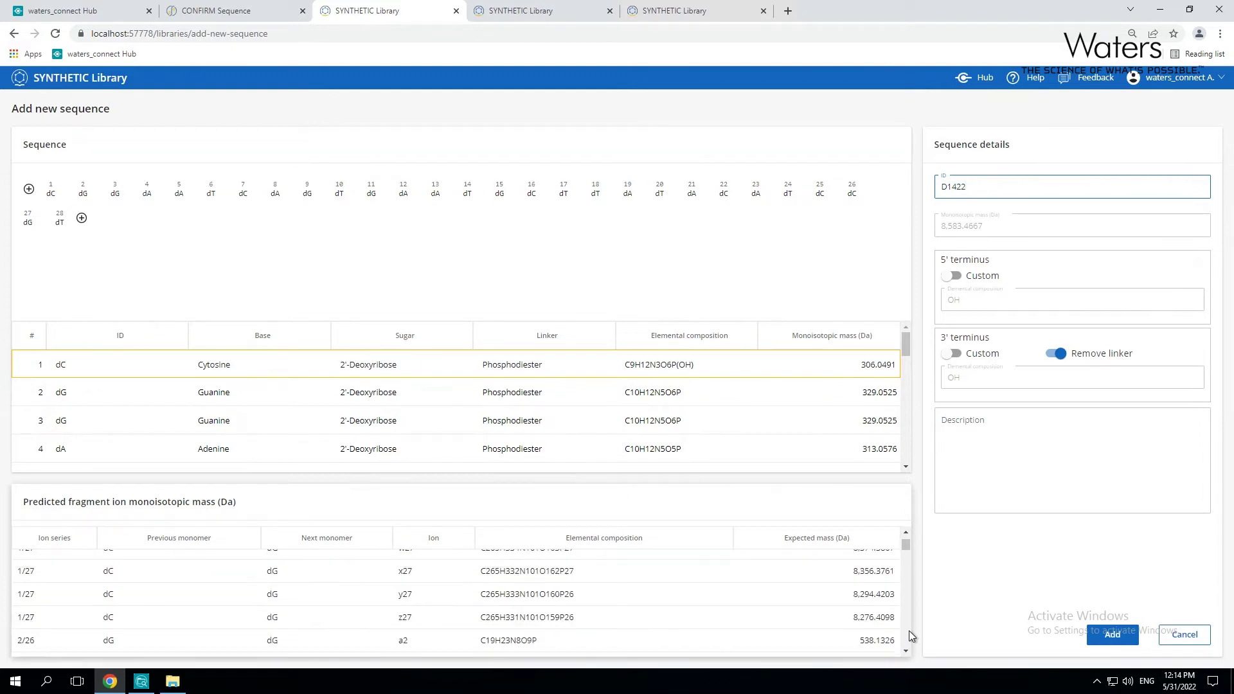
click(1099, 638)
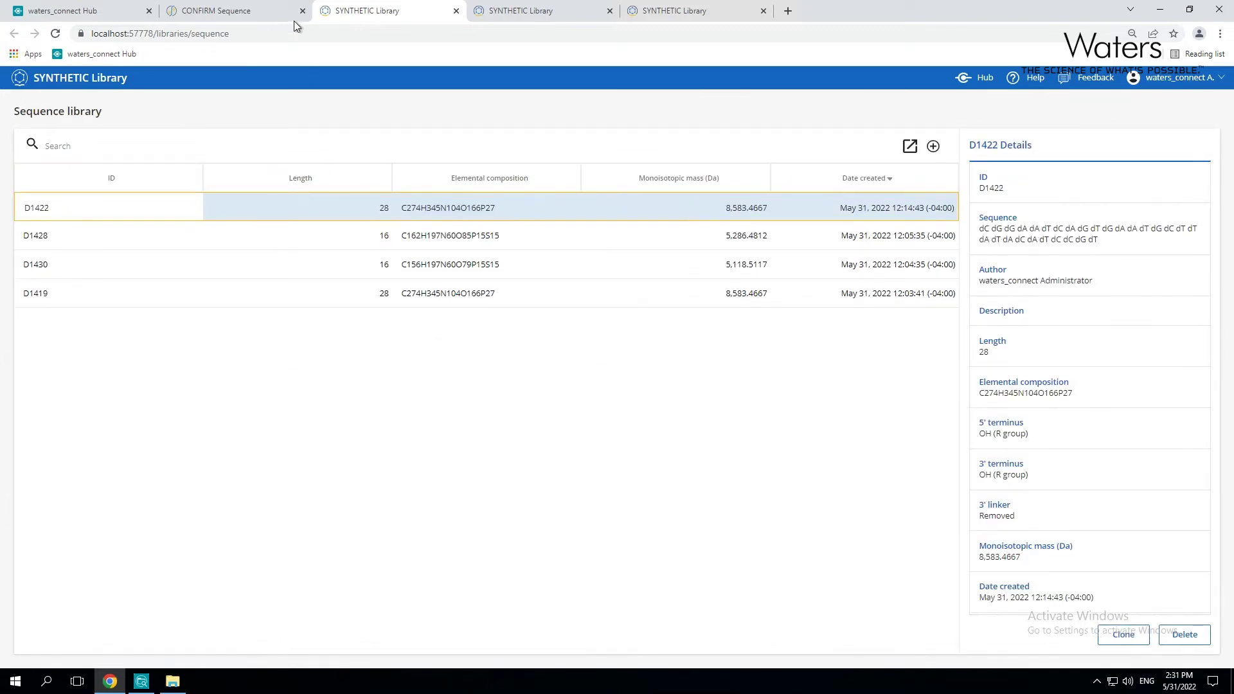
Check the Modifier library's 5-MeC cytosine modifier and return to the CONFIRM Sequence welcome page.
click(260, 11)
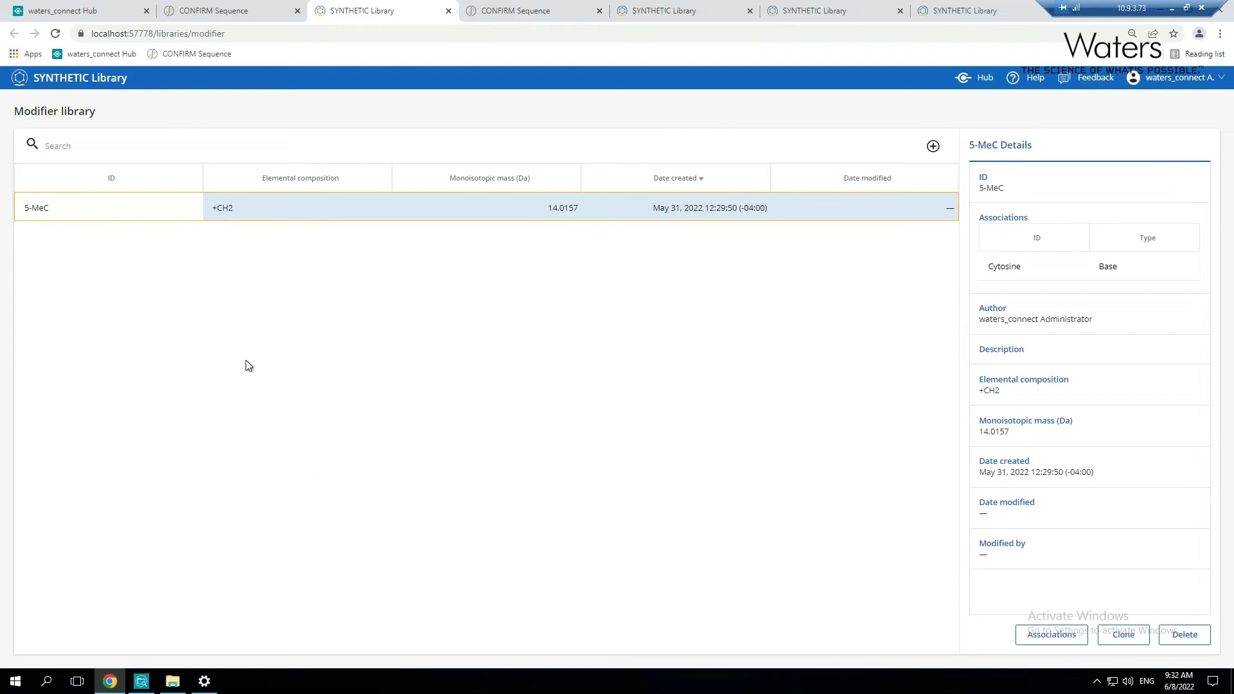
click(221, 9)
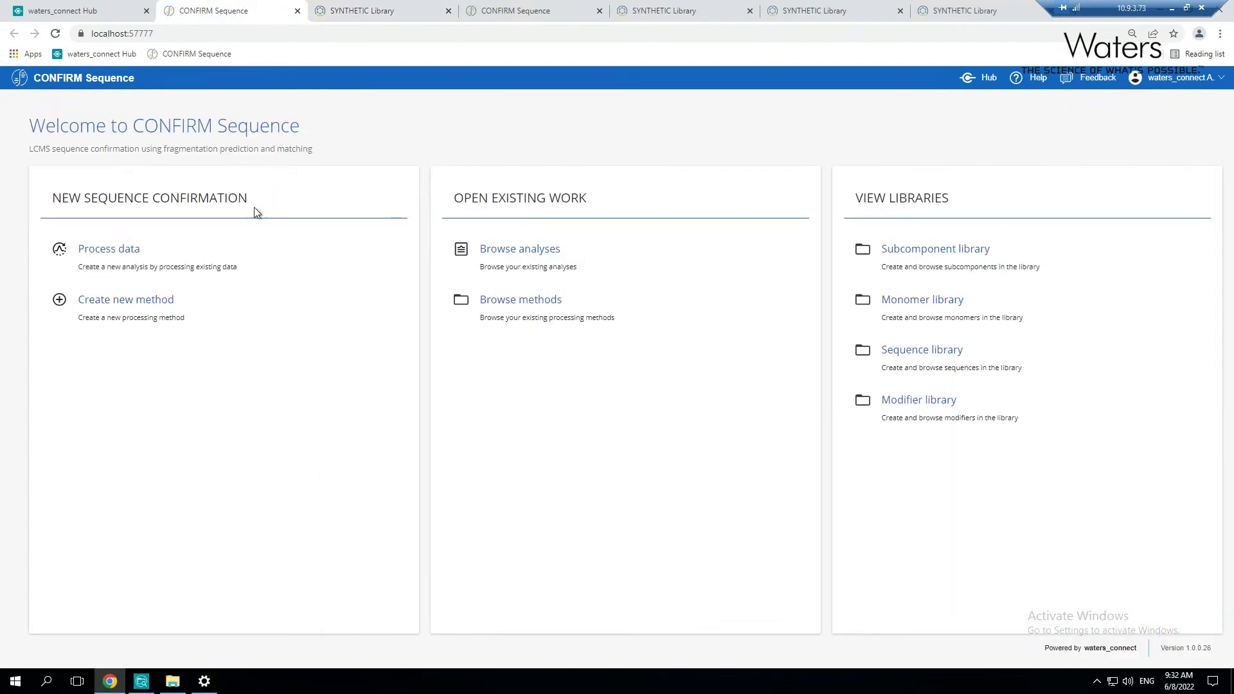
Create an analysis with target sequence D1422 and processing method CONFIRMSequence1.
click(120, 255)
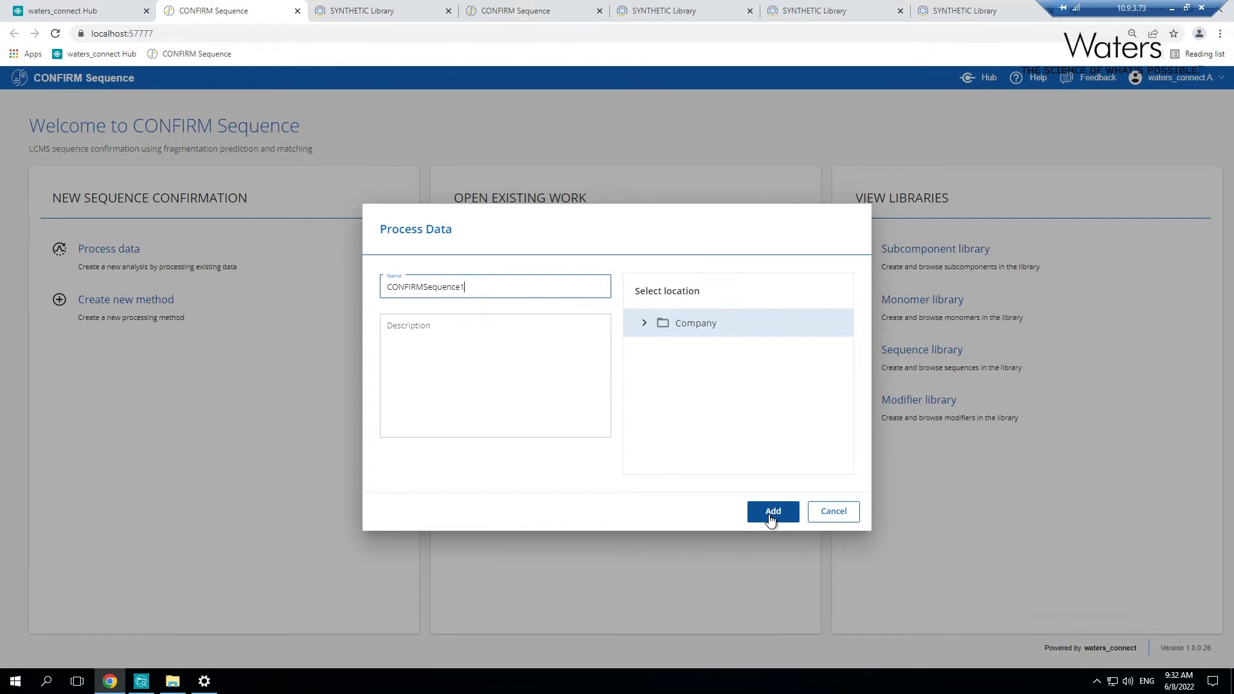
click(771, 513)
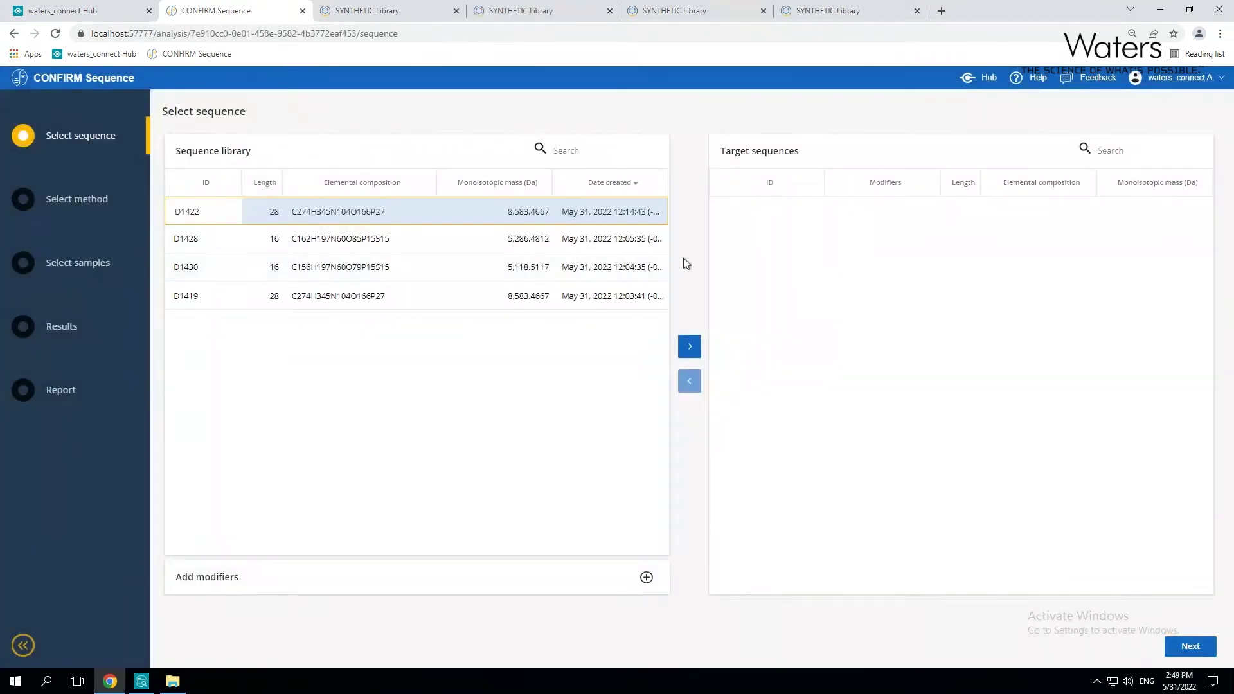
click(688, 347)
click(1194, 648)
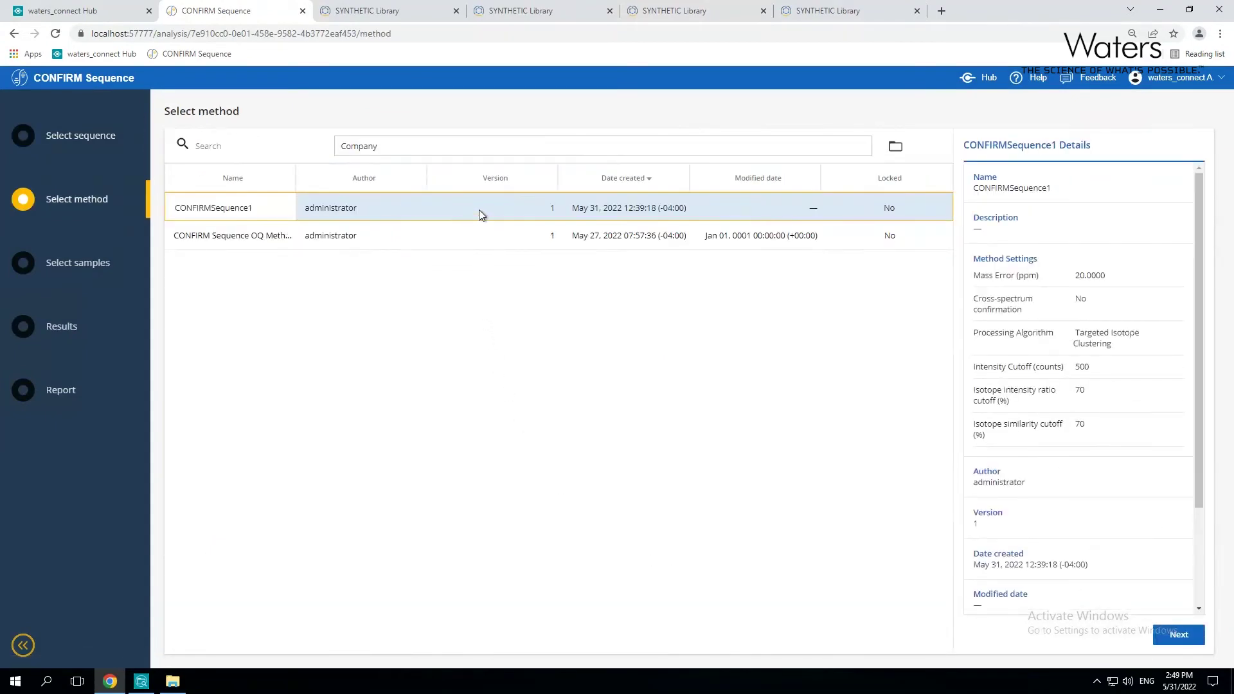
click(1178, 636)
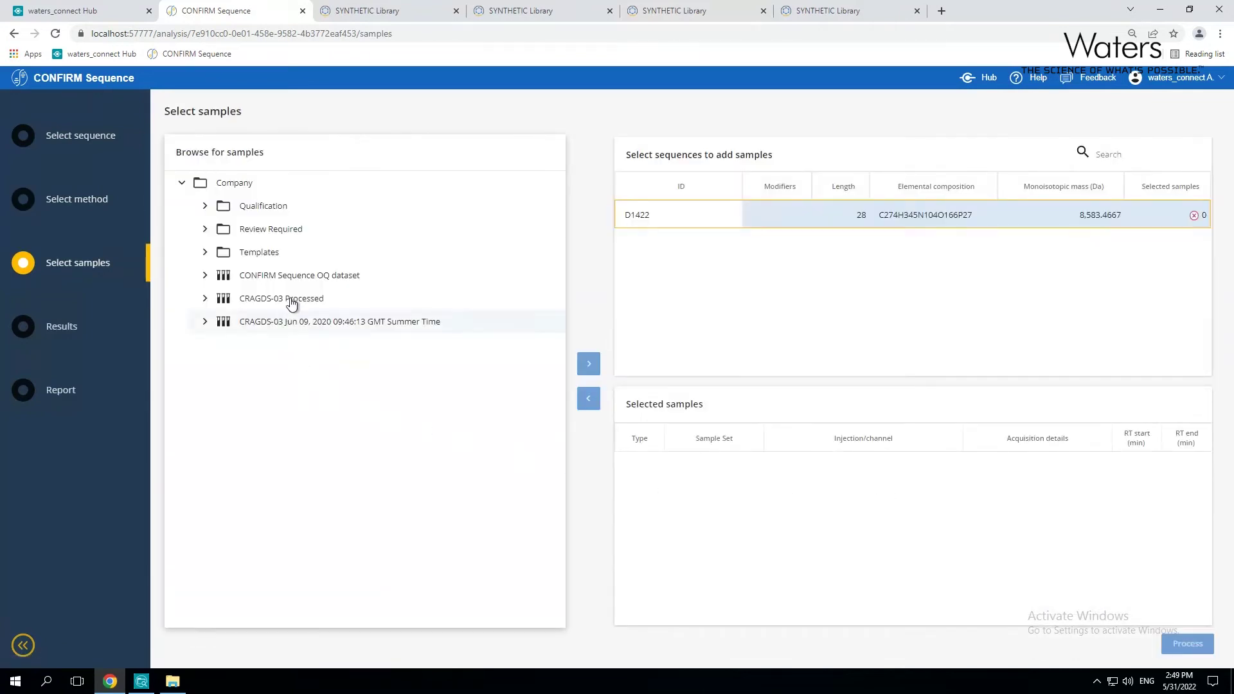
Select the 1430 CE 15, 25, 35 and 45 eV spectra from CRAGDS-03 Processed.
click(291, 303)
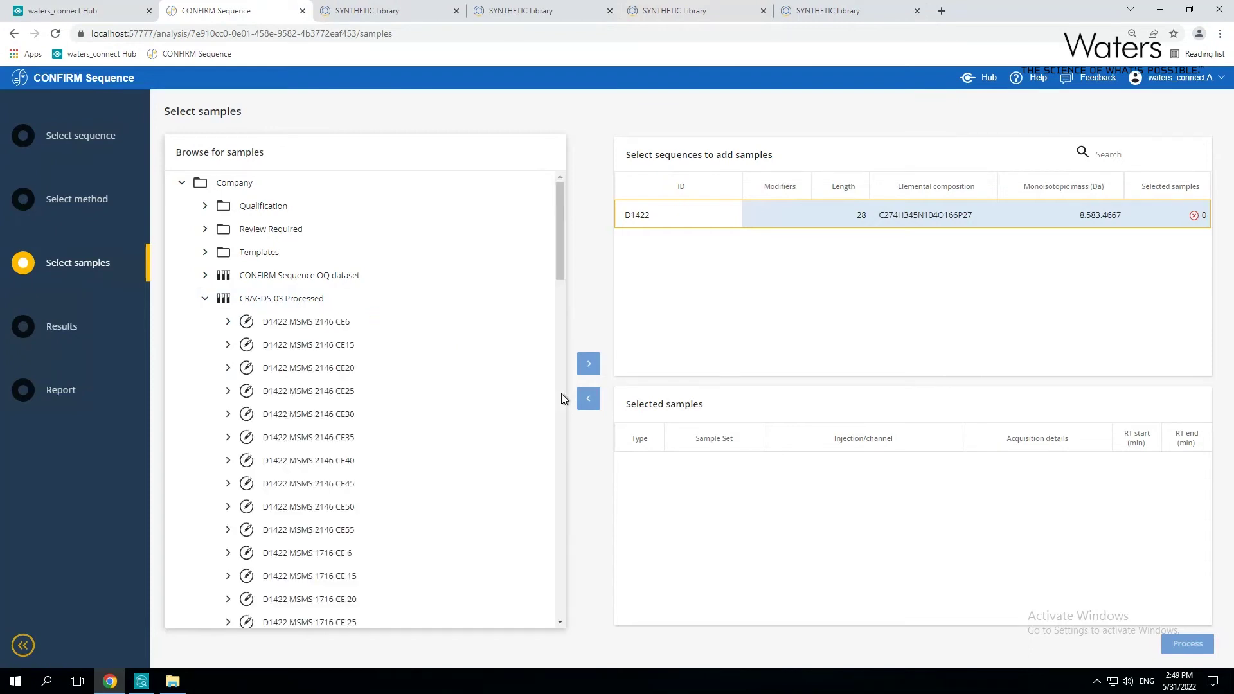
scroll(561, 415, down, 4)
click(227, 546)
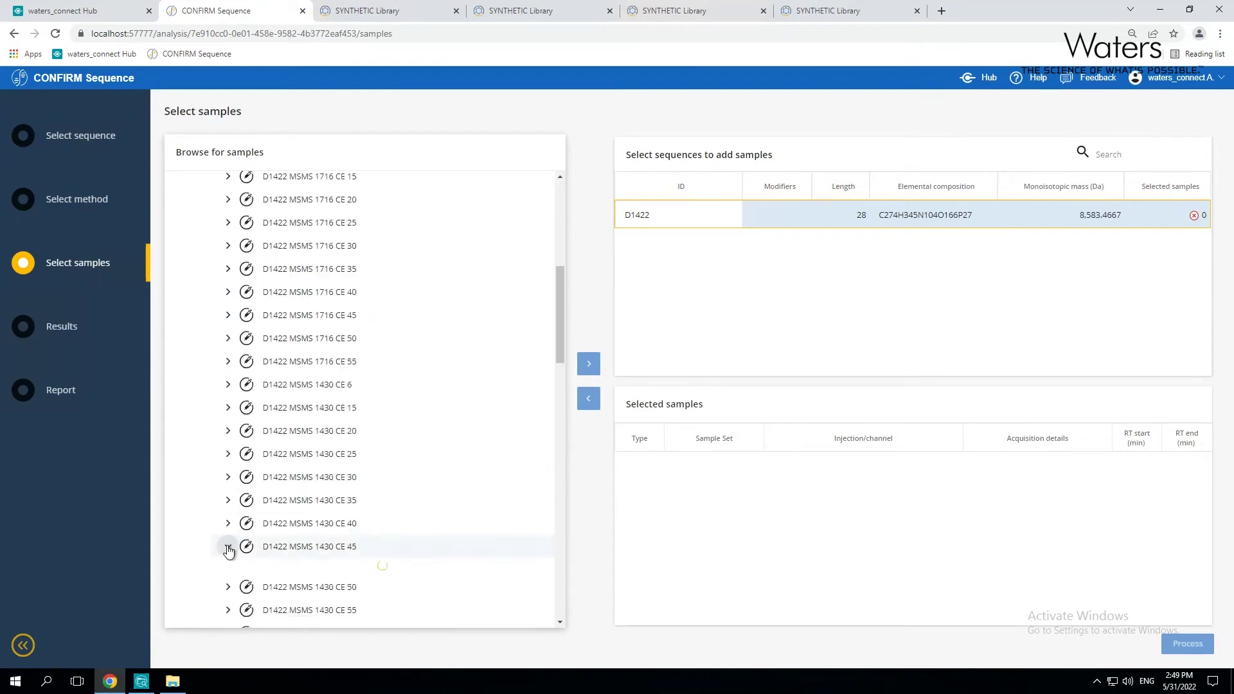
click(228, 499)
click(228, 453)
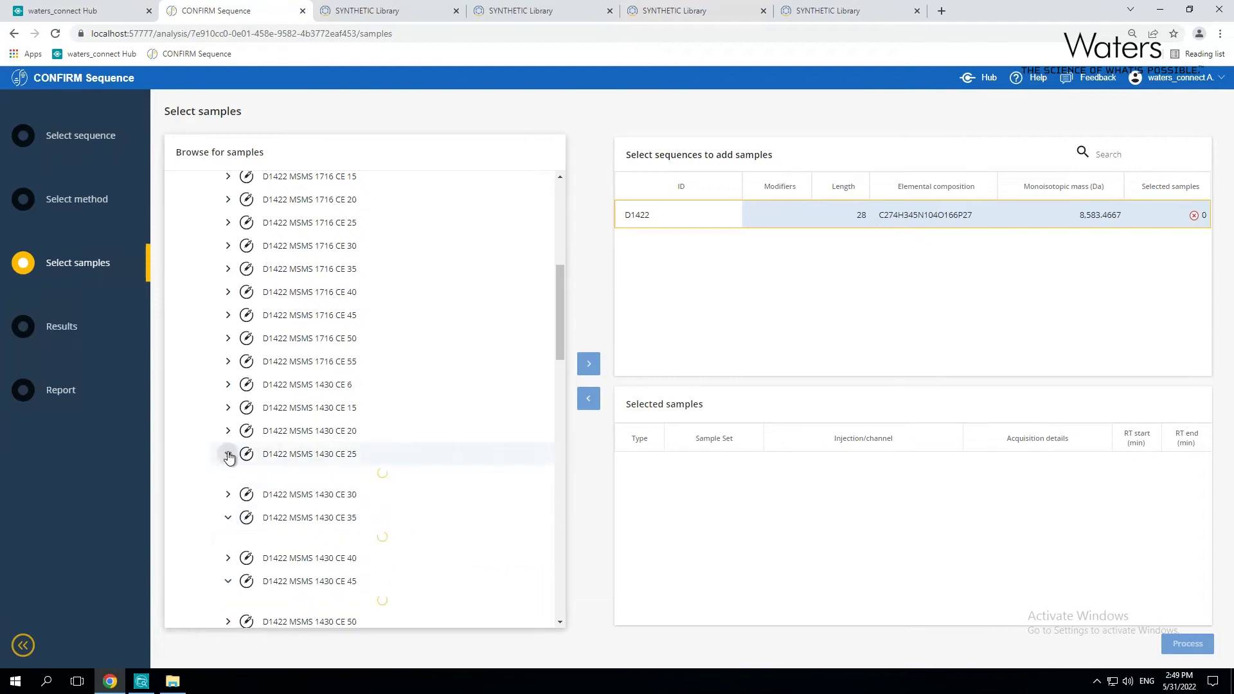
click(227, 406)
scroll(410, 435, down, 2)
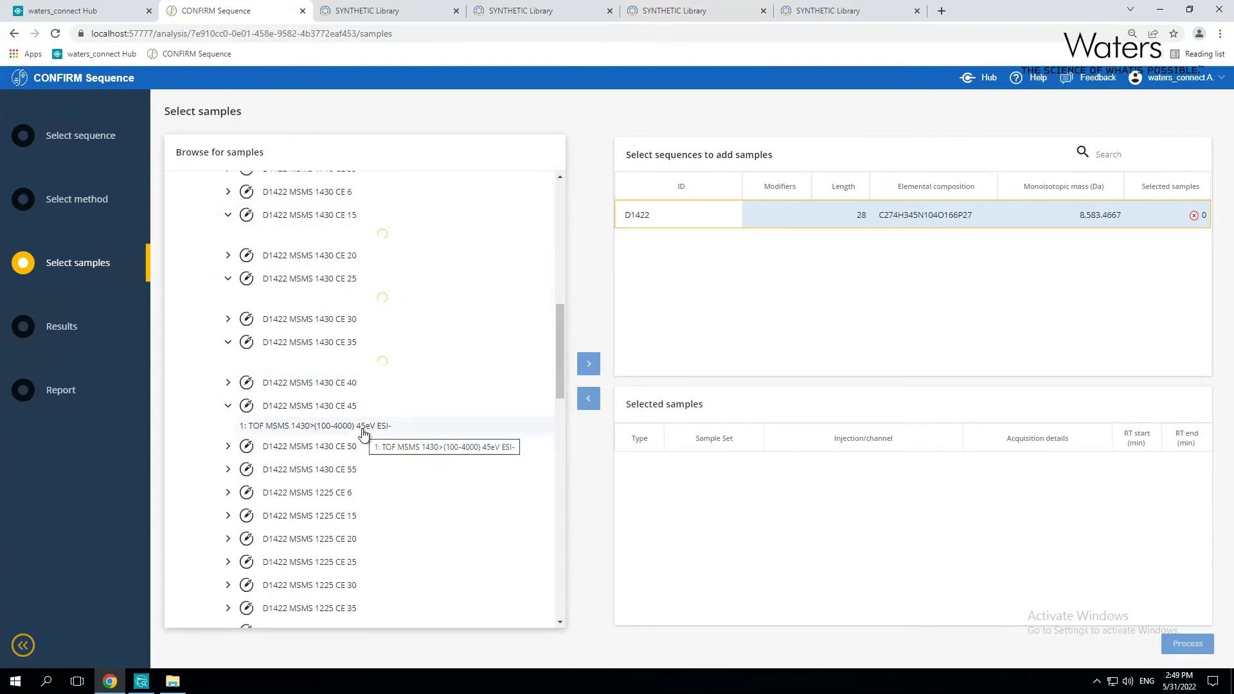
click(362, 429)
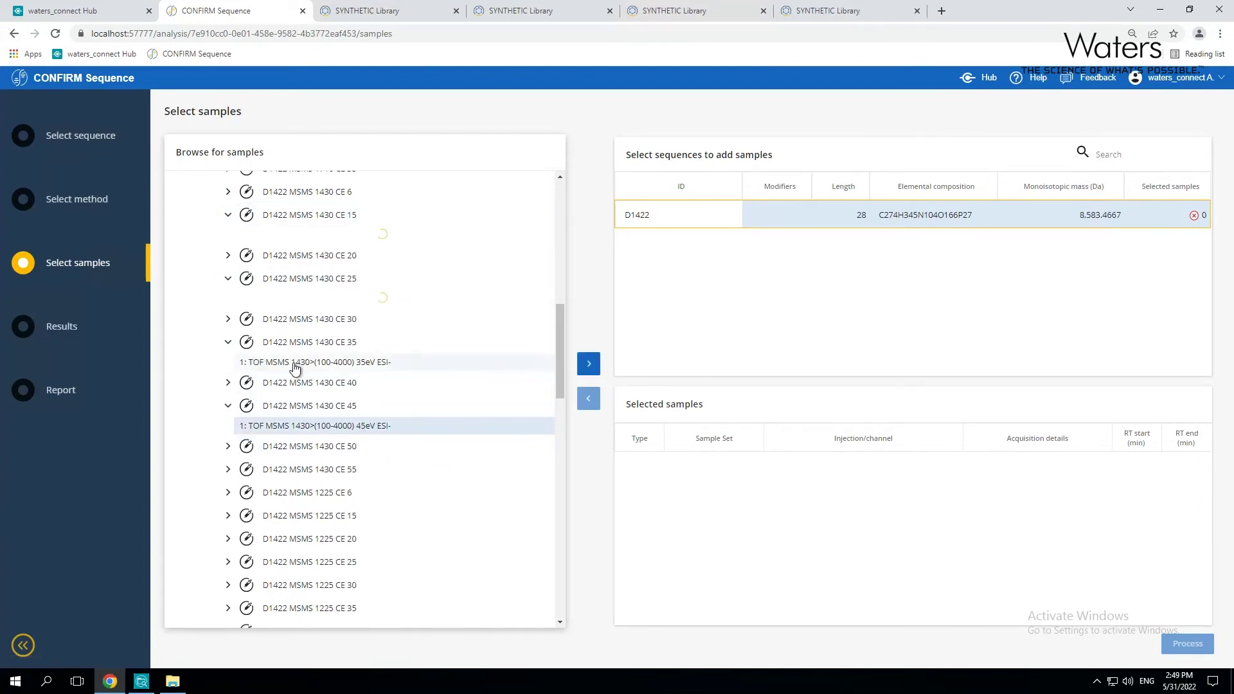
click(295, 363)
click(300, 299)
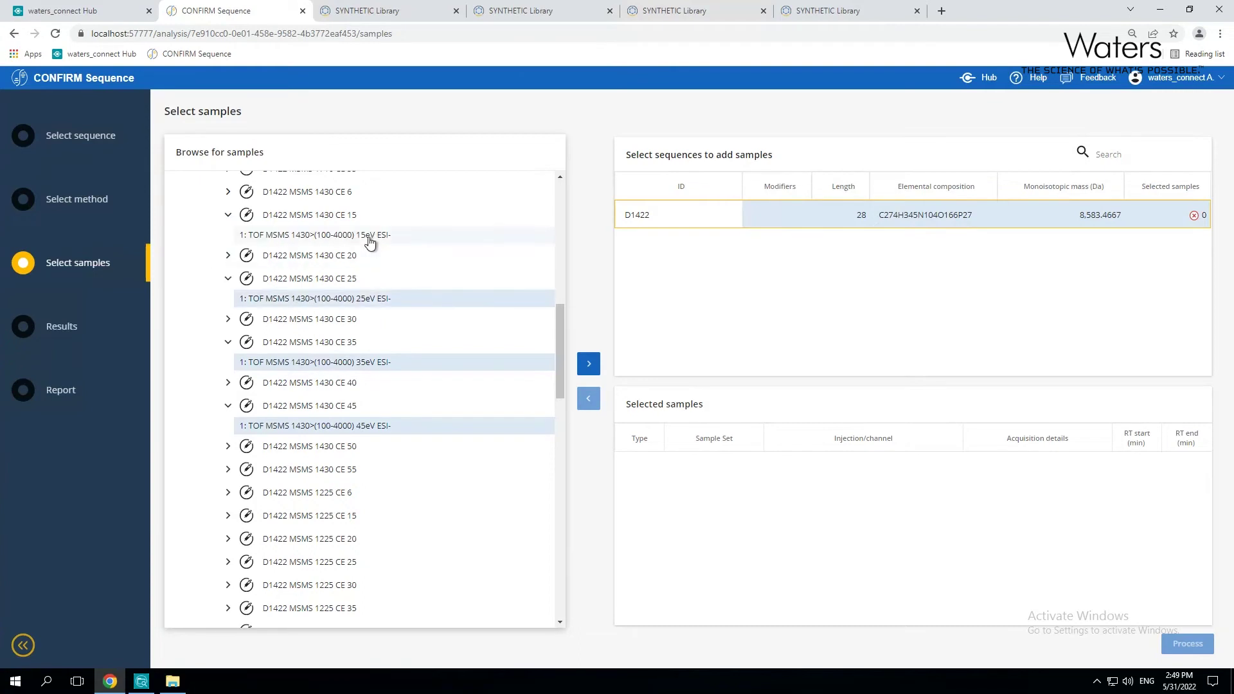
click(373, 238)
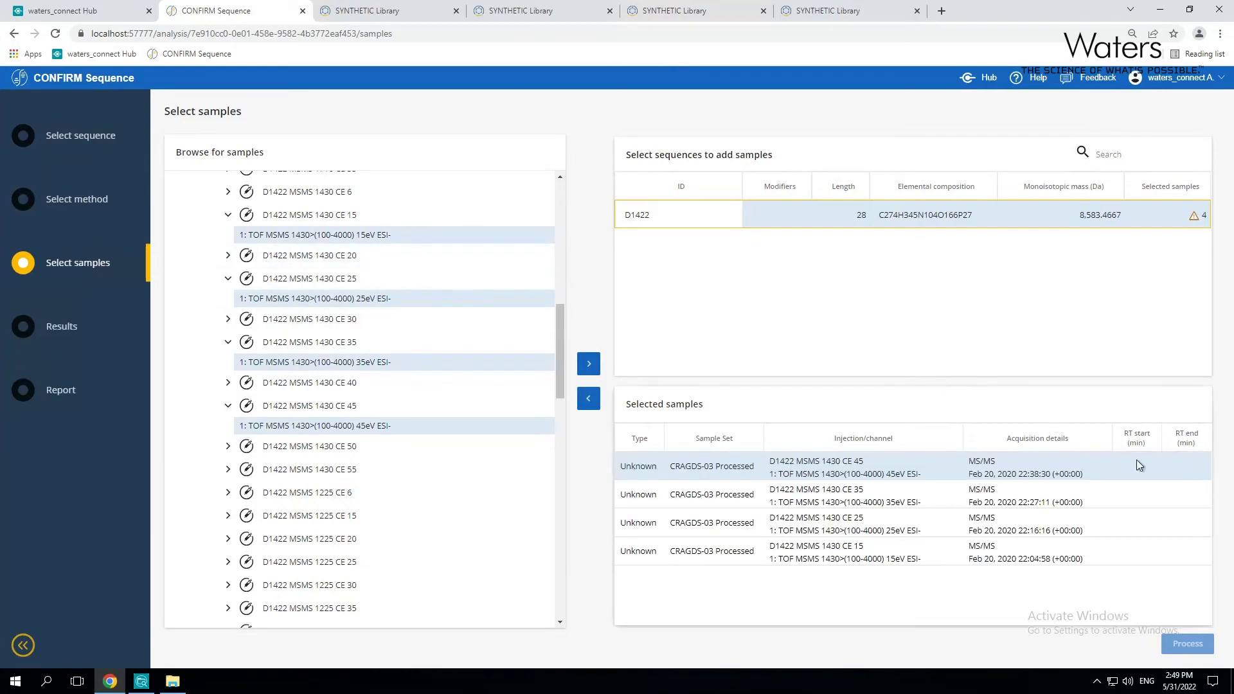
Set a 2–2.5 min retention window and fill it down to all four samples.
click(1136, 463)
text(2)
click(1194, 471)
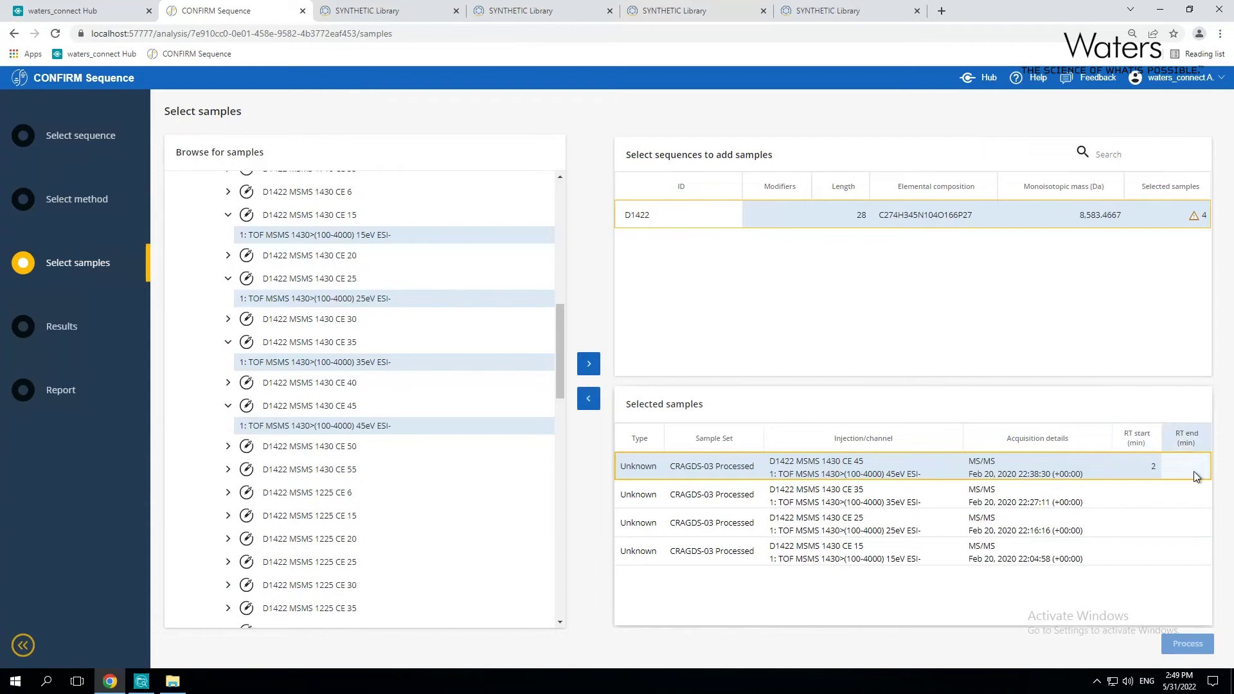
text(2.5)
click(1136, 471)
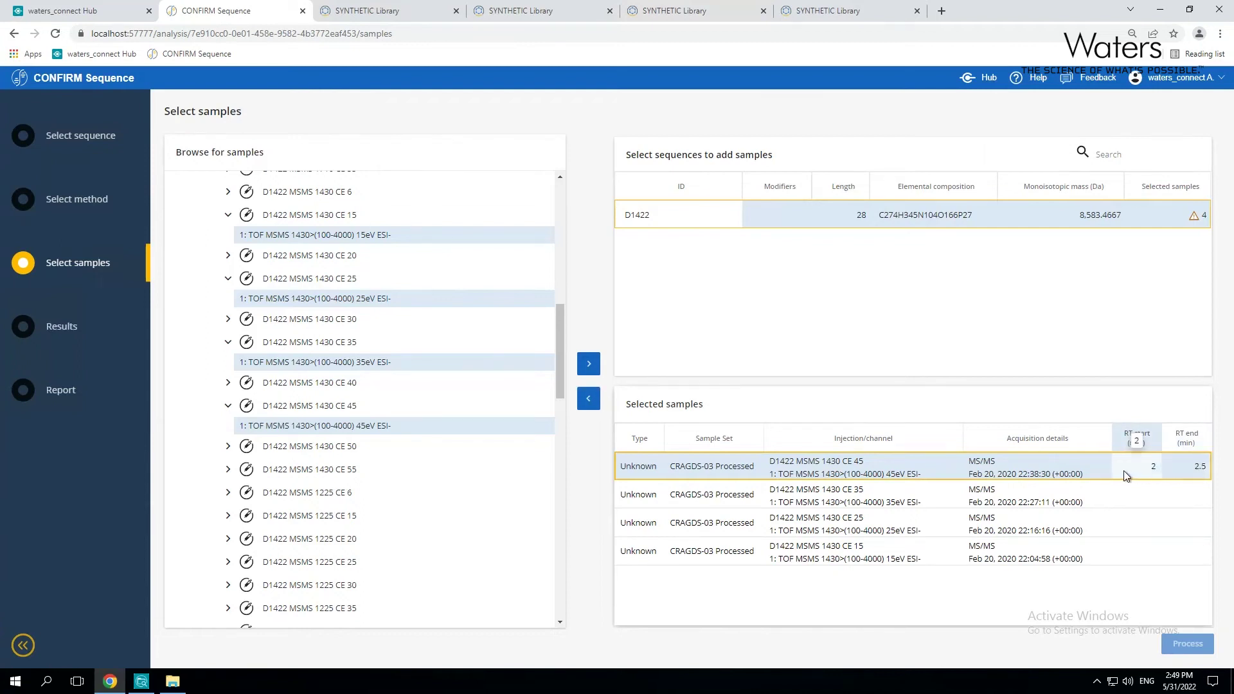
key(Return)
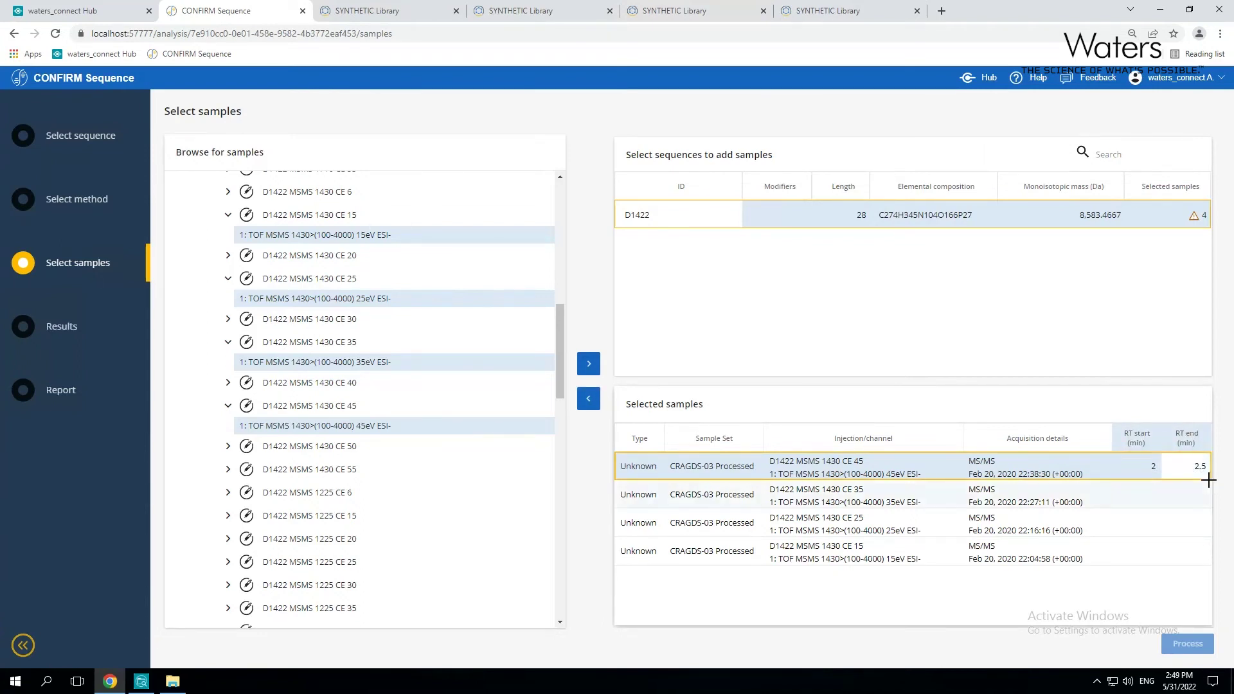
drag(1208, 480, 1203, 563)
Process the analysis, then show coverage for the CE 25 spectrum alone.
click(1189, 645)
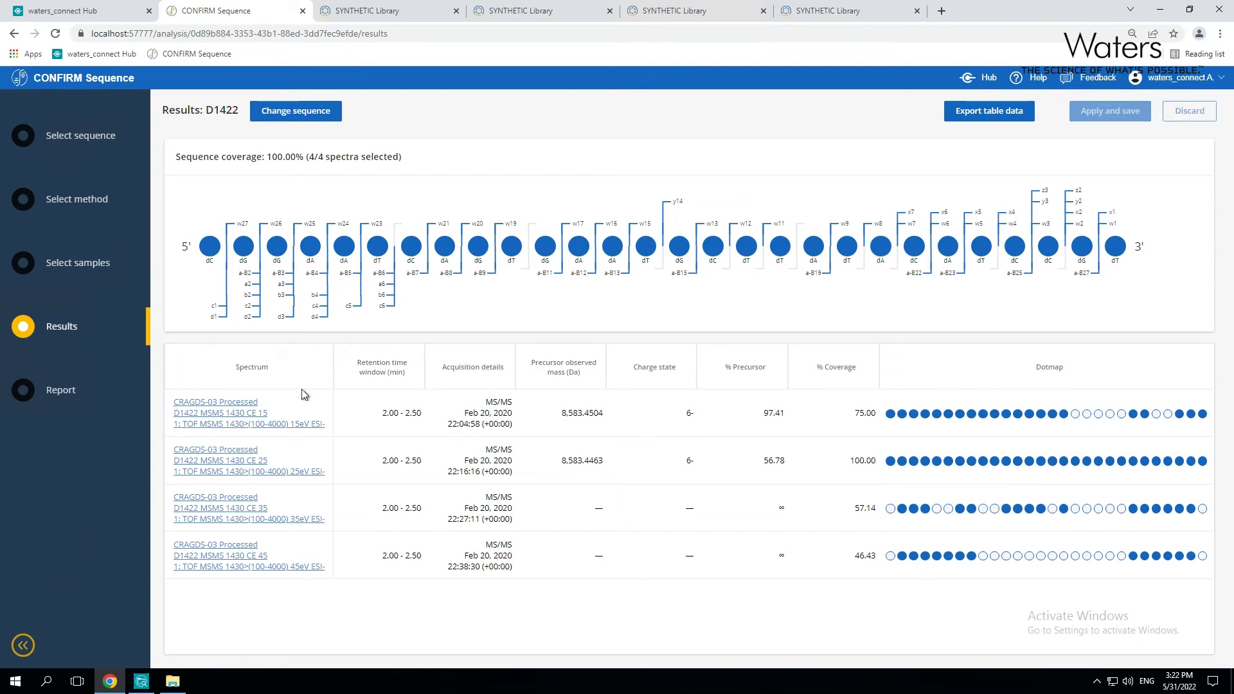
click(952, 477)
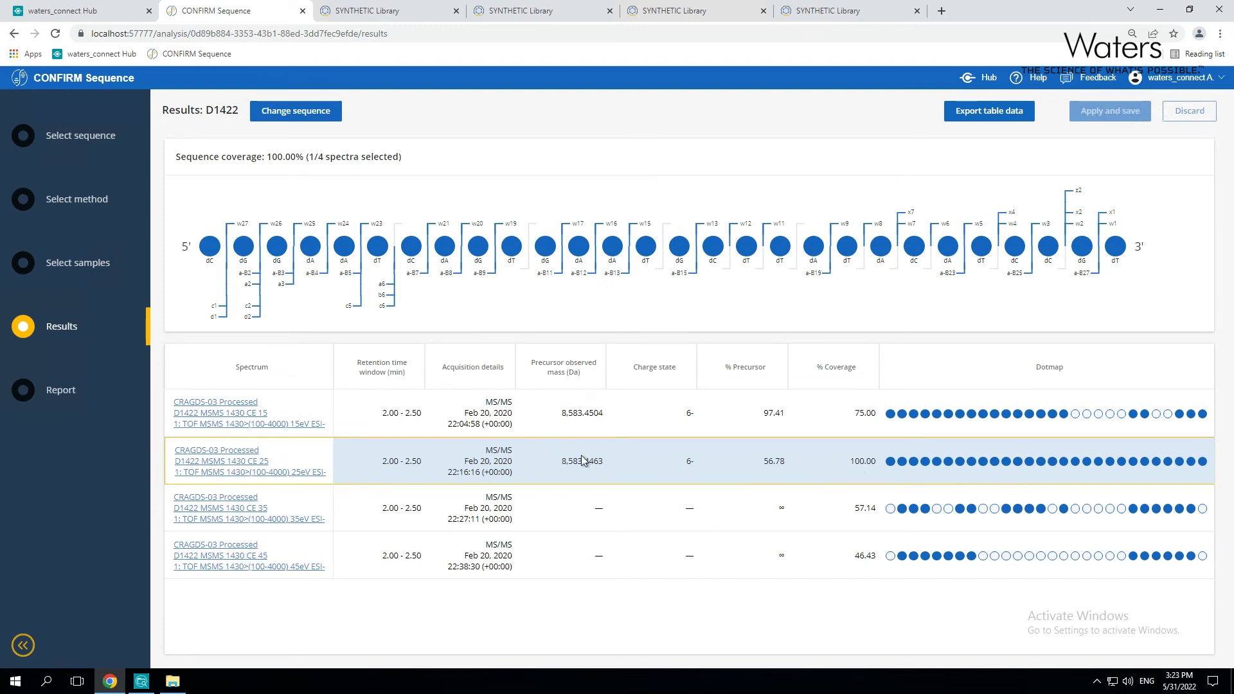
In the CE 25 matched detail, inspect w5, w6 and x7, and reject x7's 2- charge.
click(227, 458)
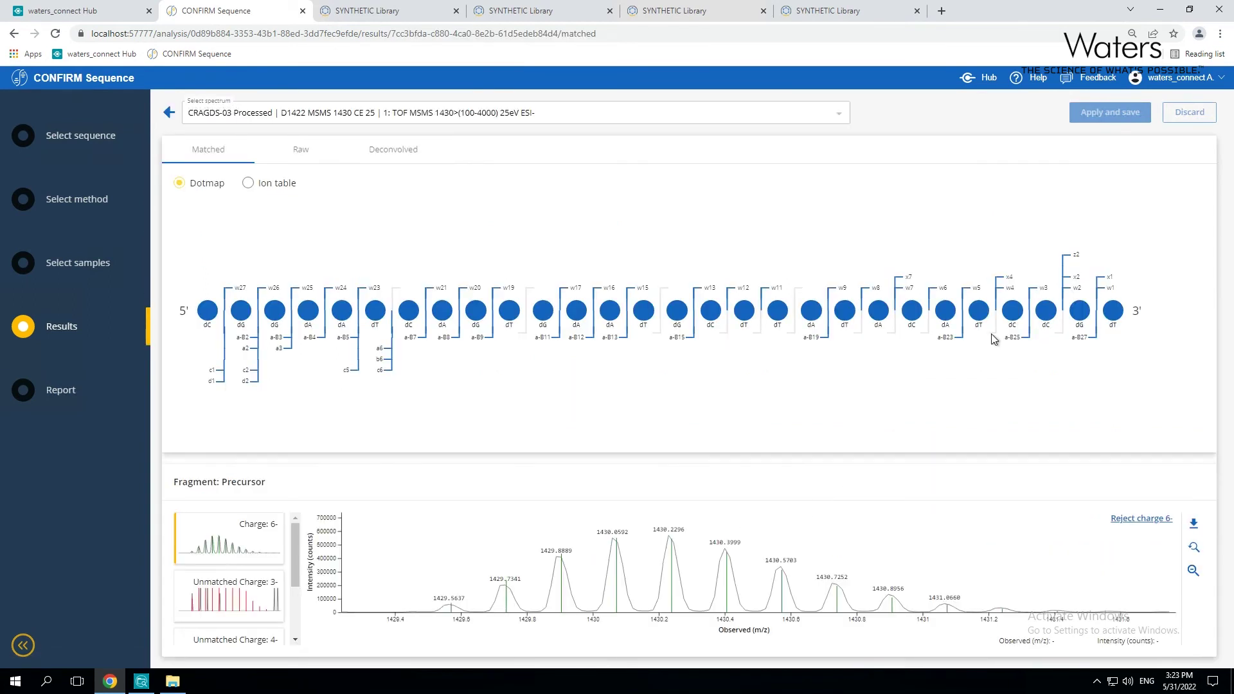
click(945, 292)
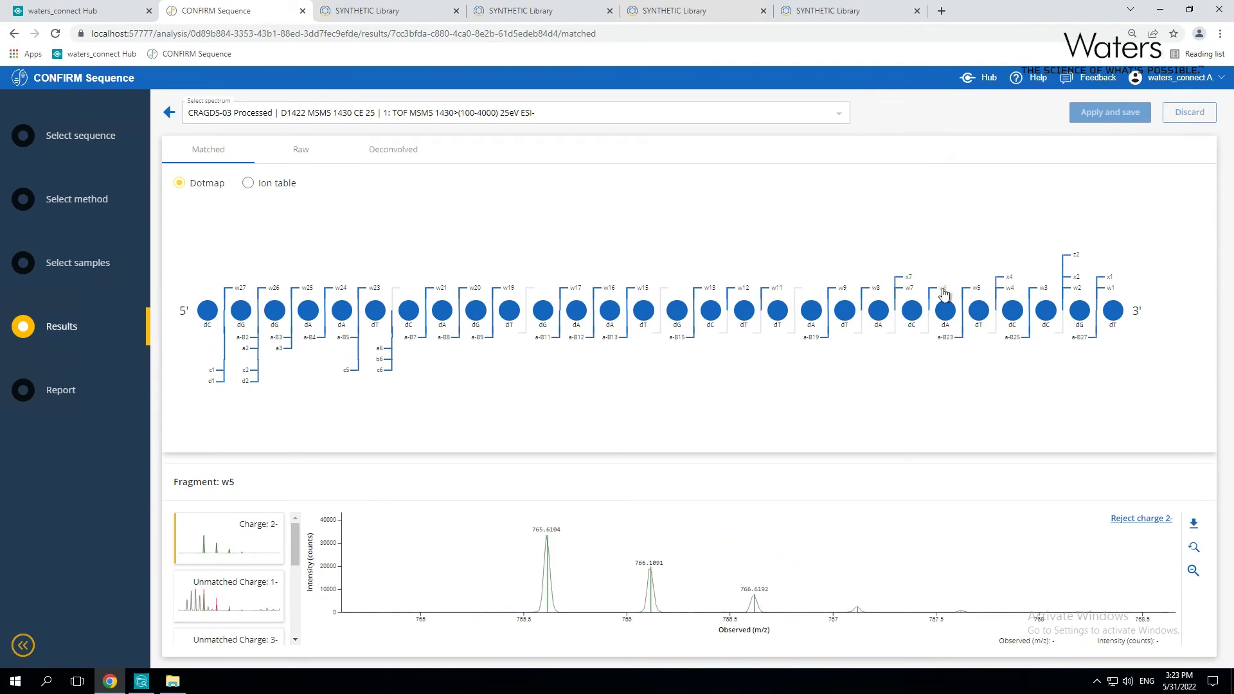
click(945, 291)
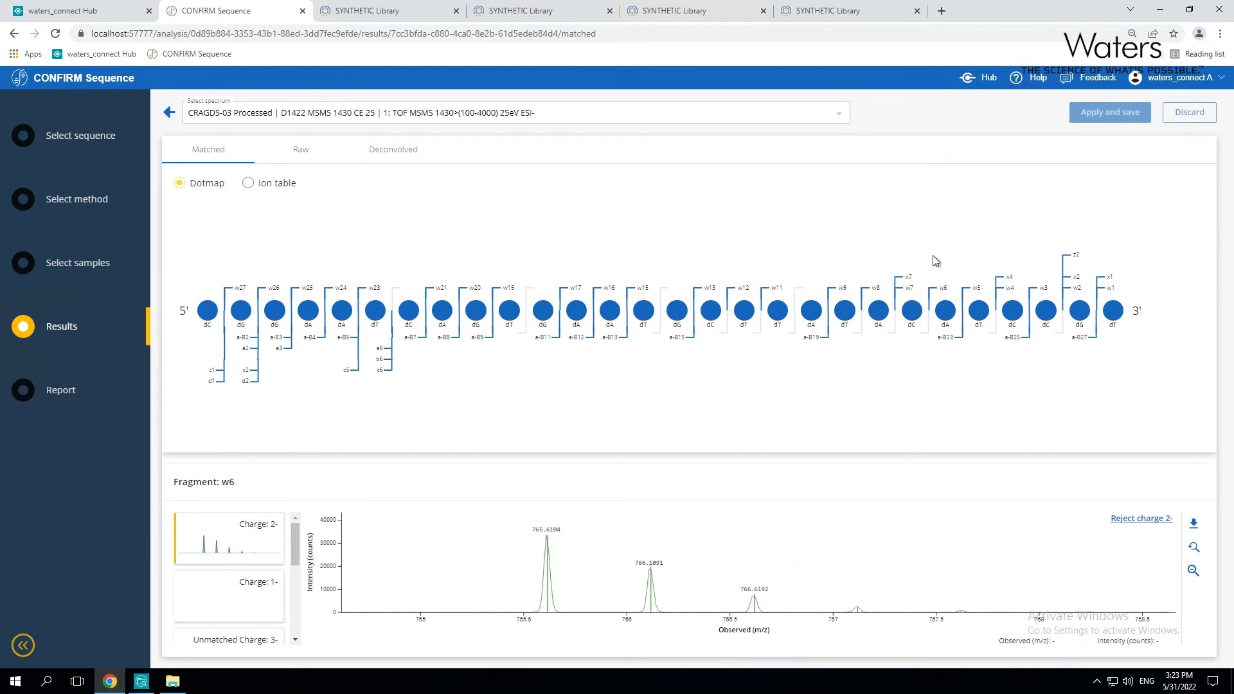
click(906, 278)
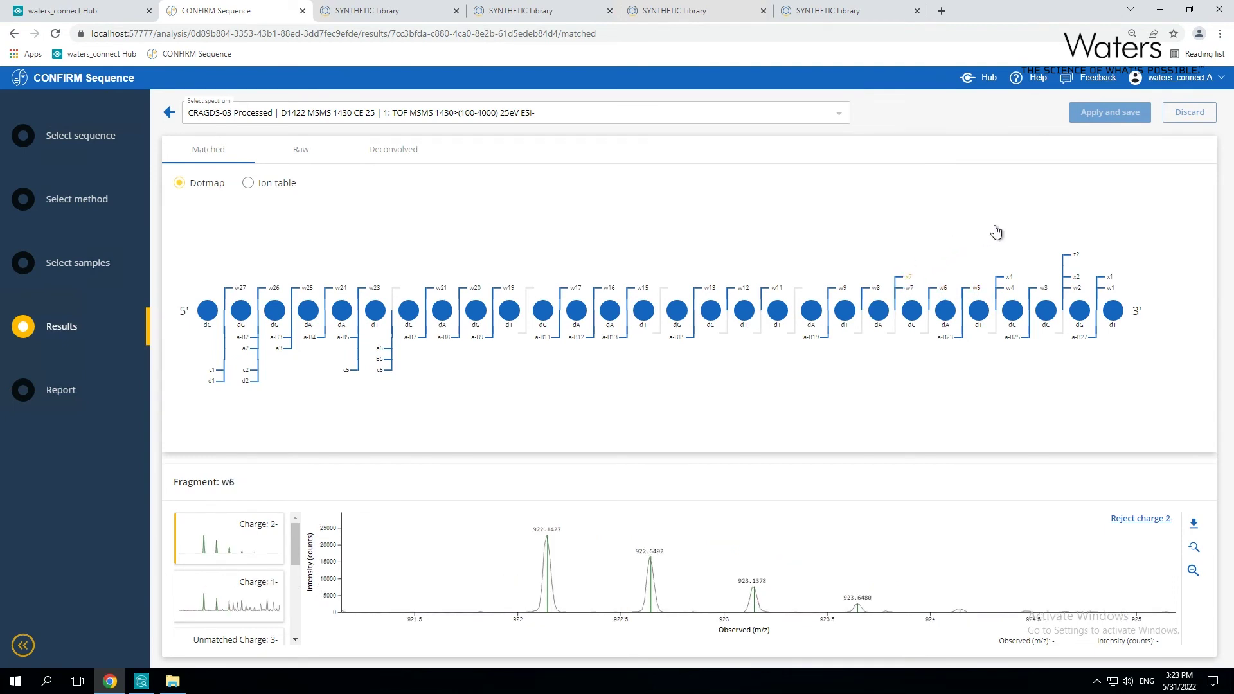
click(1139, 519)
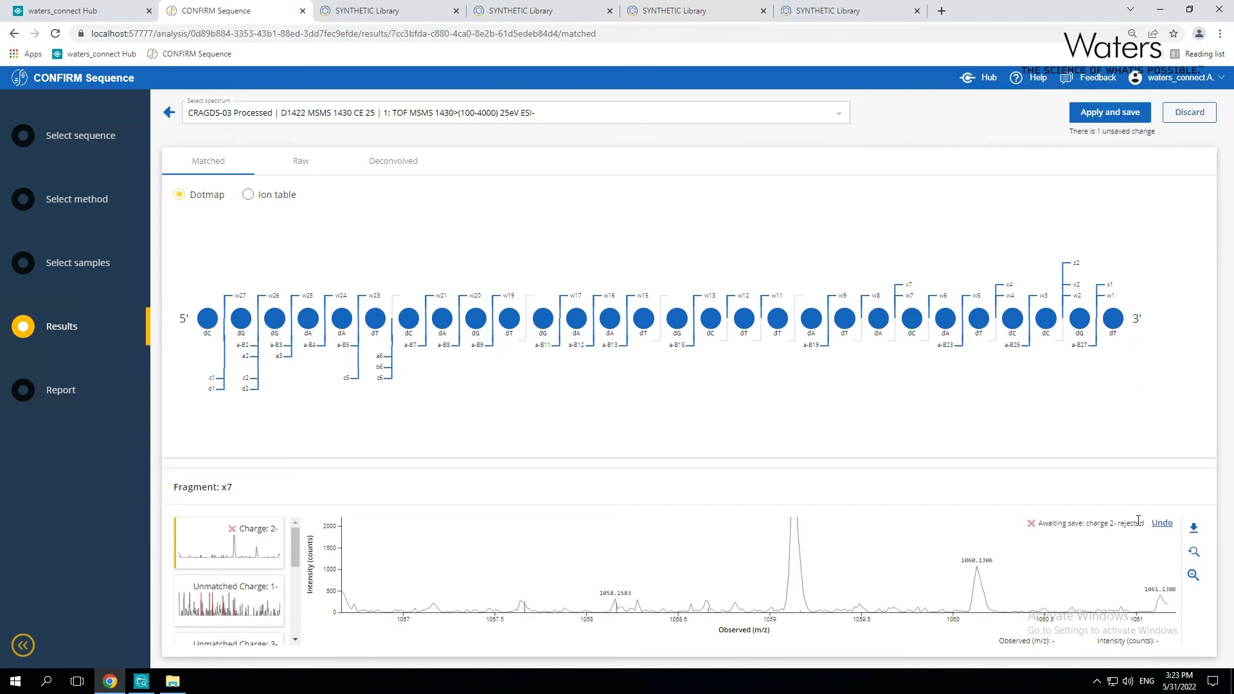
Save the charge rejection with Technical Review as the reason.
click(1106, 114)
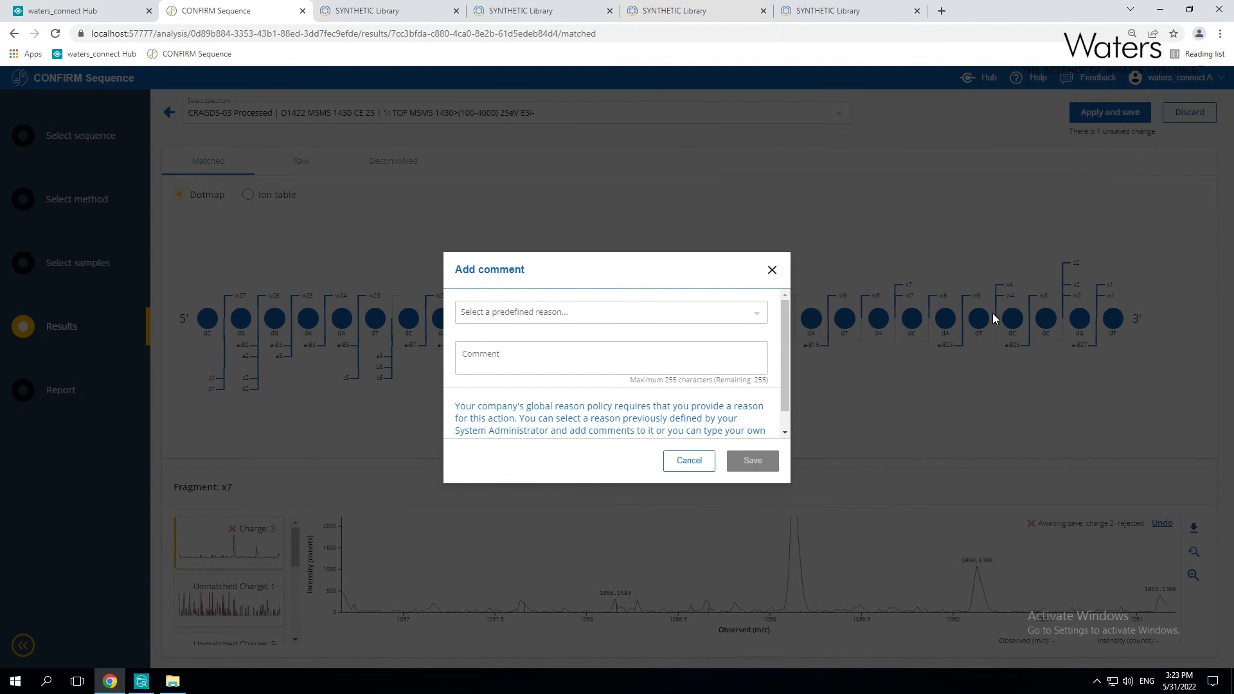
click(680, 313)
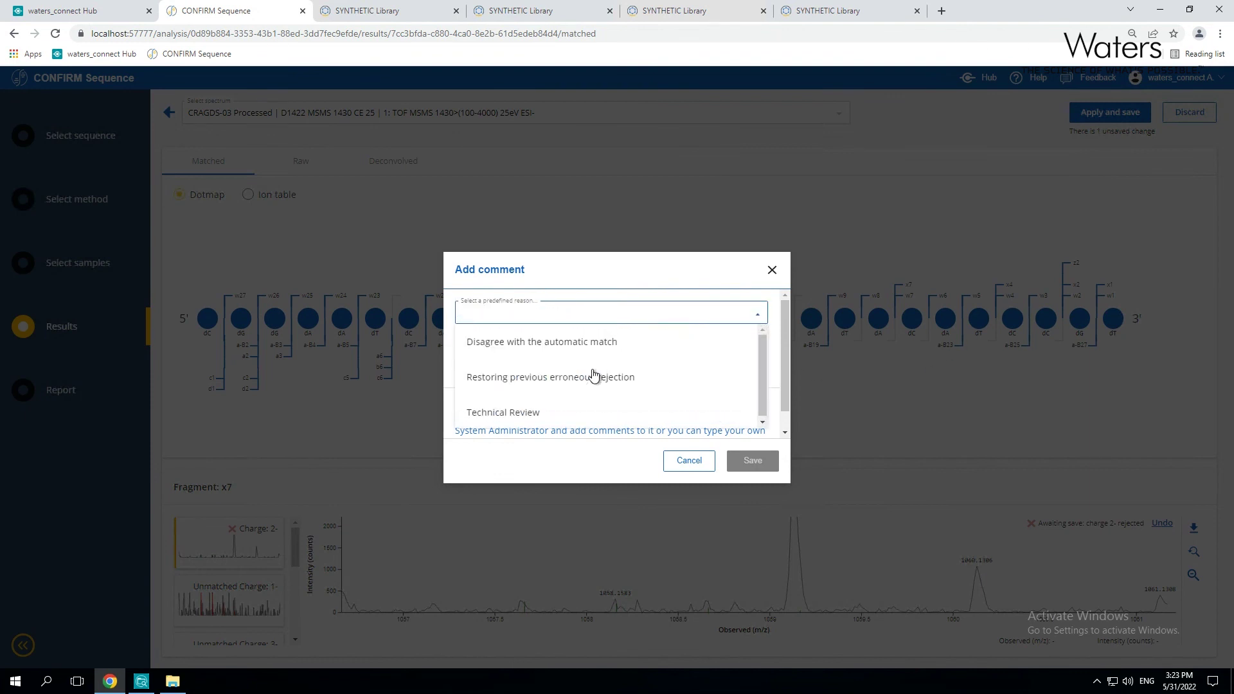
click(536, 407)
click(747, 465)
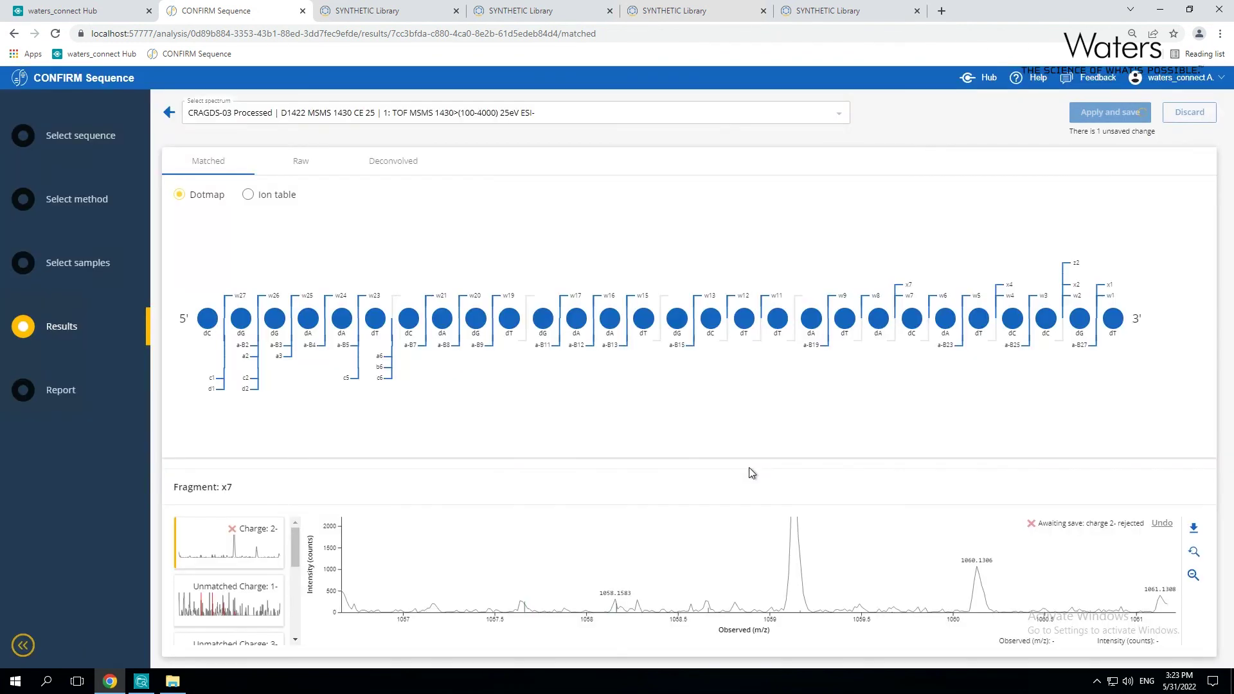